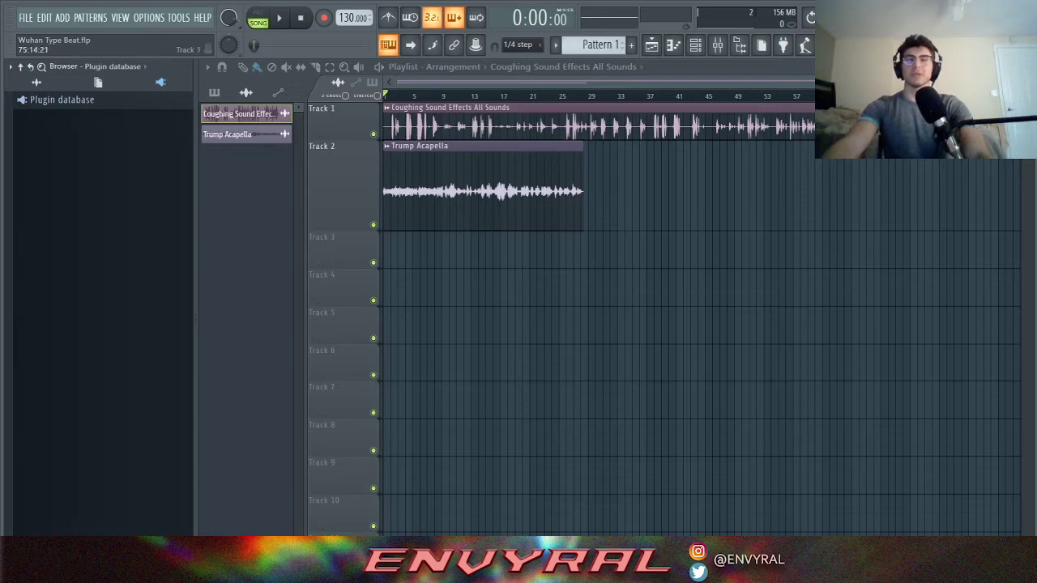
# - Solo Track 2, listen to the Trump Acapella clip, and unmute all tracks again
pyautogui.scroll(-1, 701, 324)
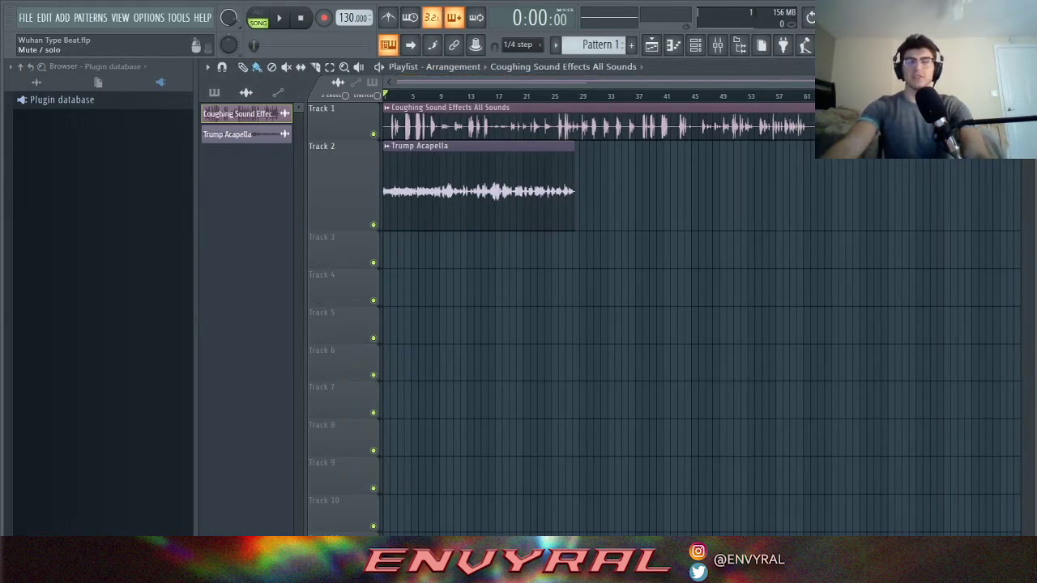
pyautogui.scroll(1, 599, 324)
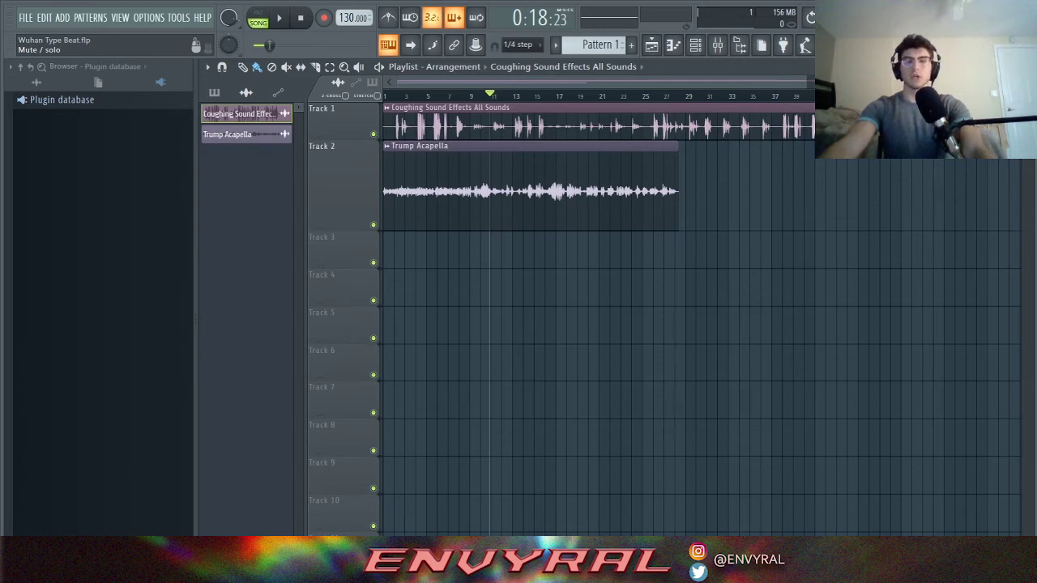
pyautogui.rightClick(372, 224)
pyautogui.press('space')
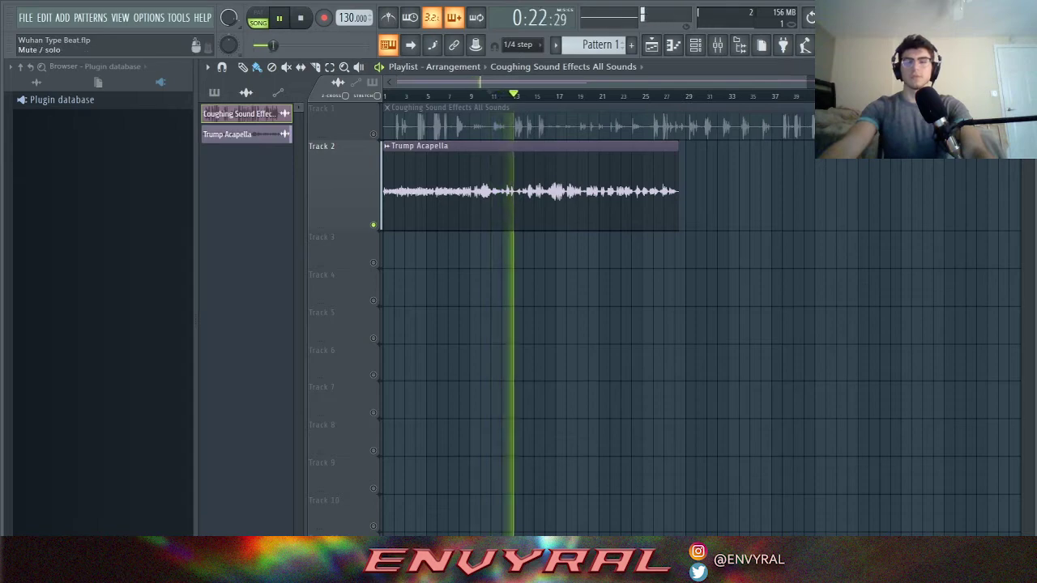
pyautogui.press('space')
pyautogui.rightClick(373, 225)
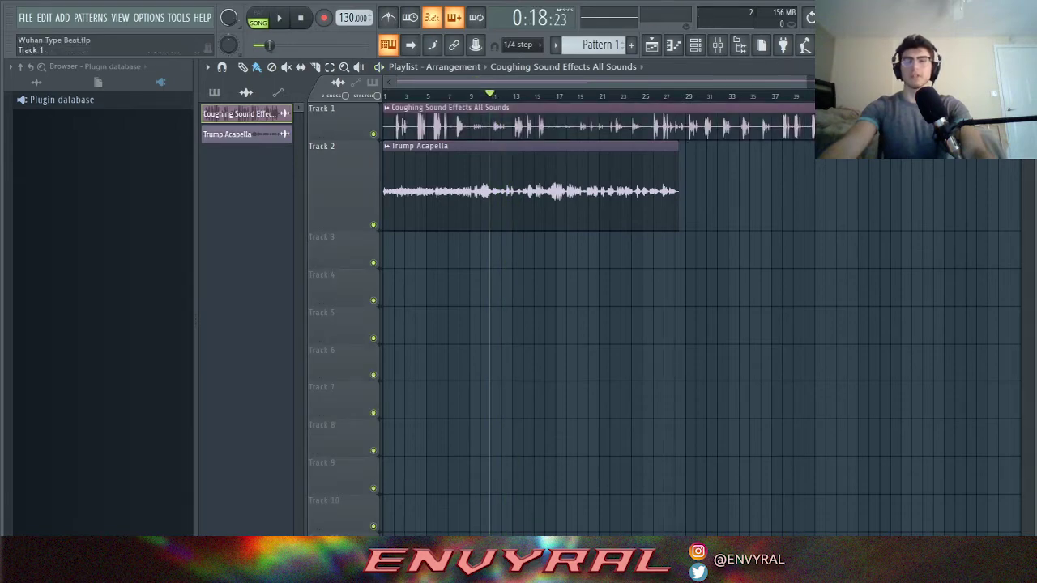
# - Solo Track 1, listen to the Coughing Sound Effects clip at different positions, and unmute all tracks again
pyautogui.rightClick(373, 133)
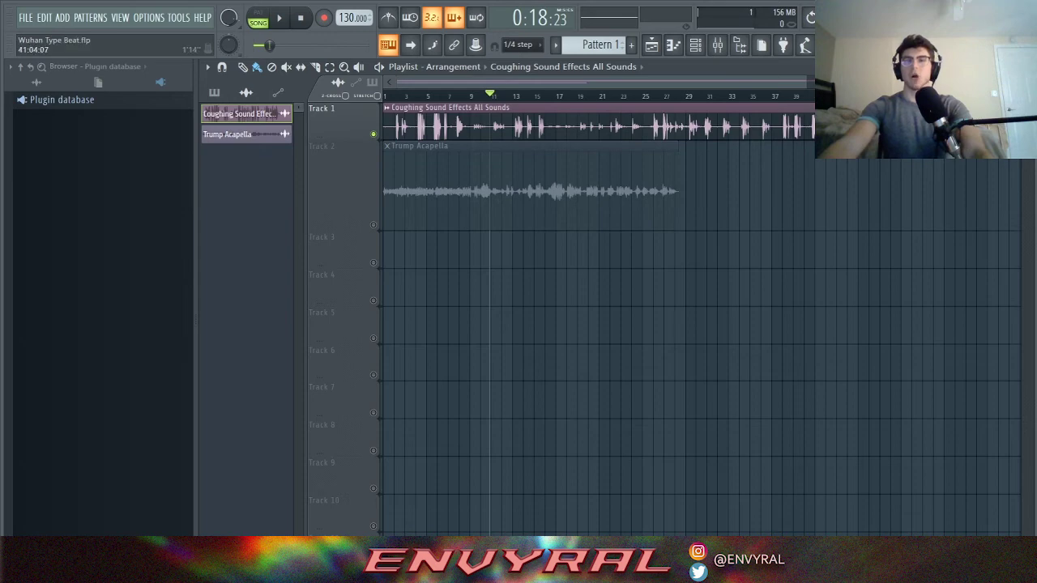
pyautogui.scroll(-1, 695, 243)
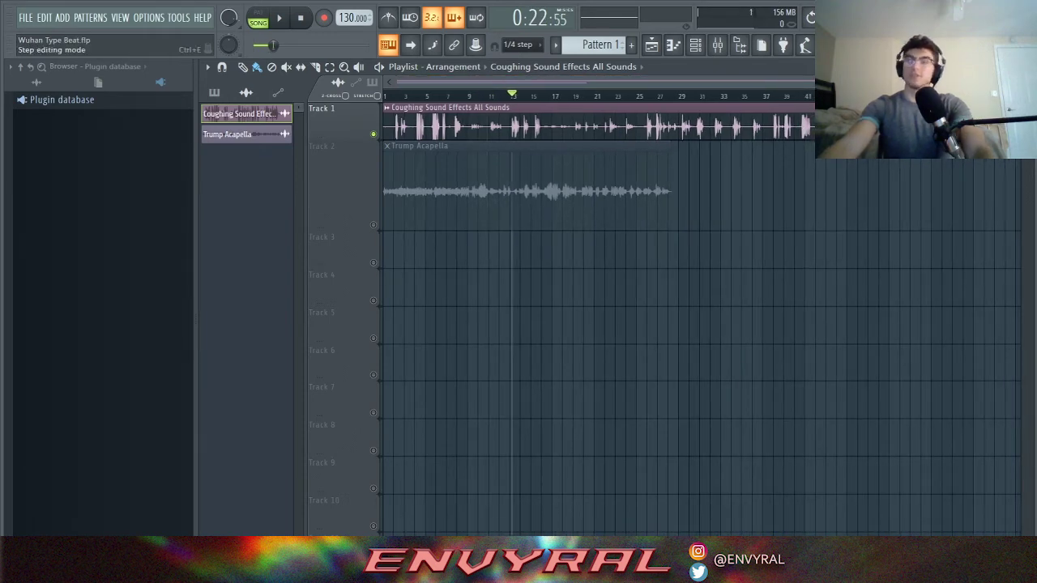
pyautogui.press('space')
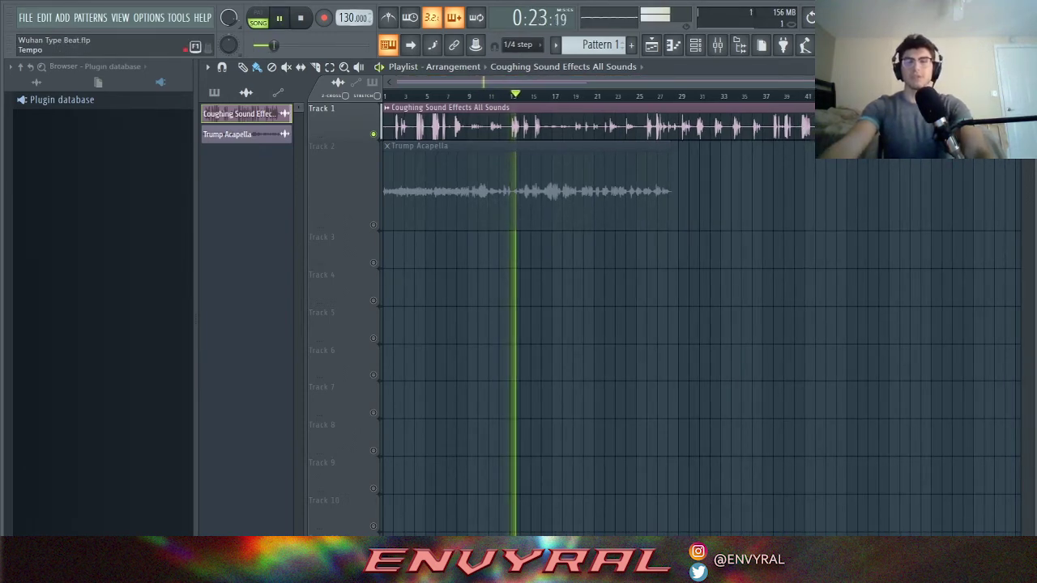
pyautogui.press('space')
pyautogui.press('space')
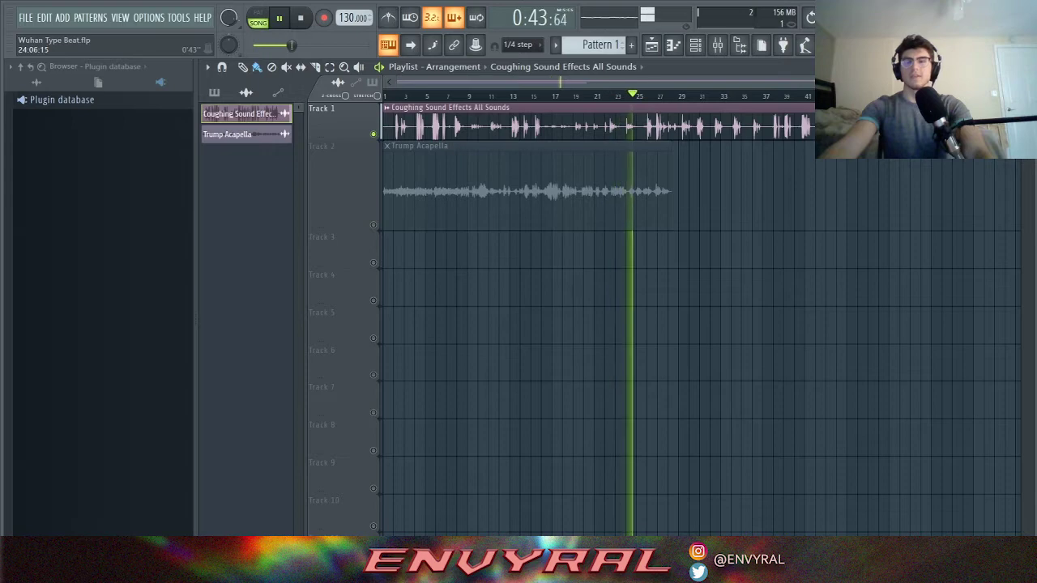
pyautogui.press('space')
pyautogui.click(373, 225)
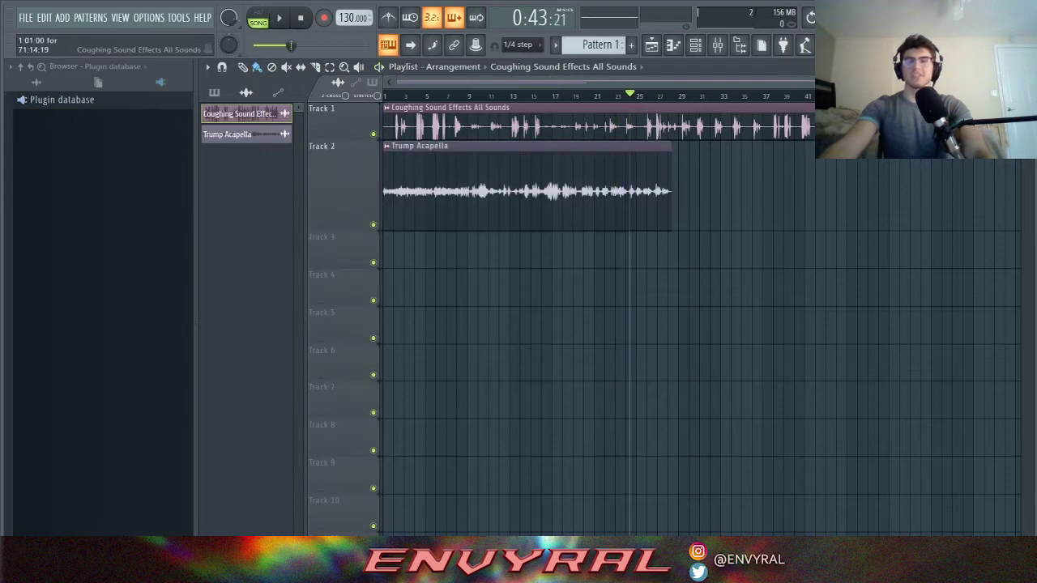
pyautogui.scroll(-1, 596, 316)
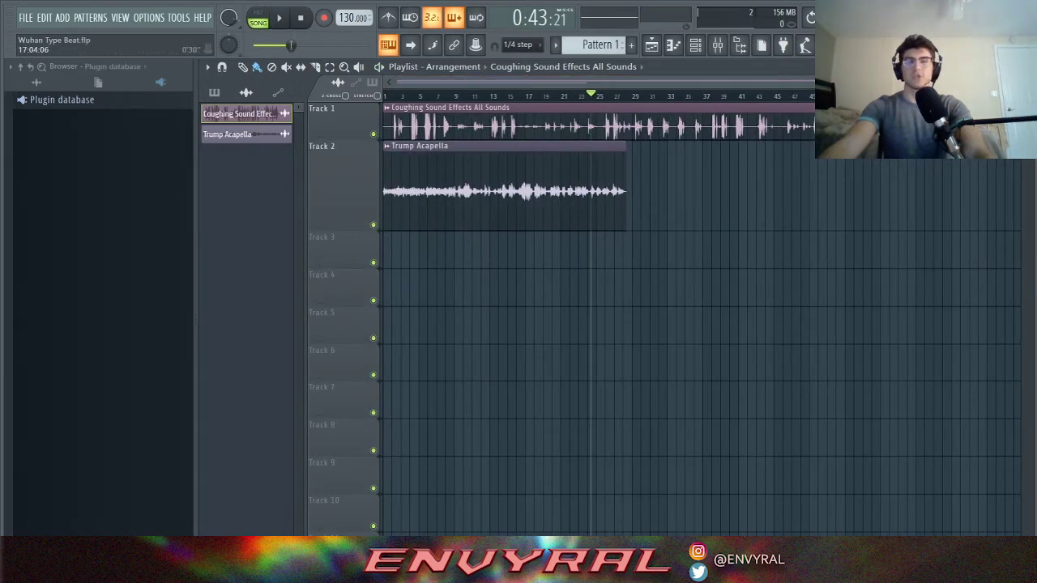
# - Add an SRX ORCHESTRA instrument channel and open its piano roll for Pattern 1
pyautogui.click(62, 18)
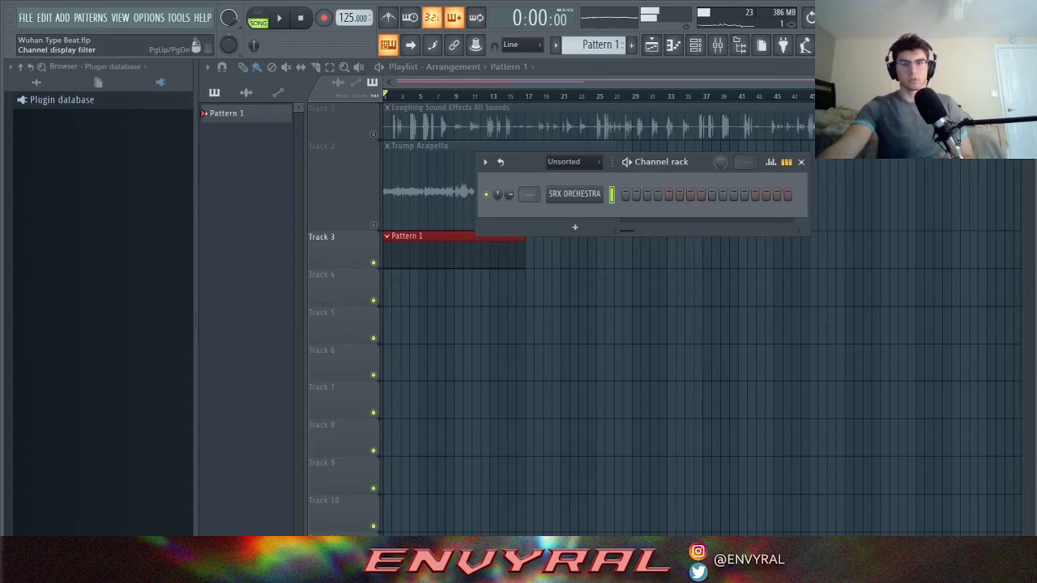
pyautogui.rightClick(601, 194)
pyautogui.click(632, 192)
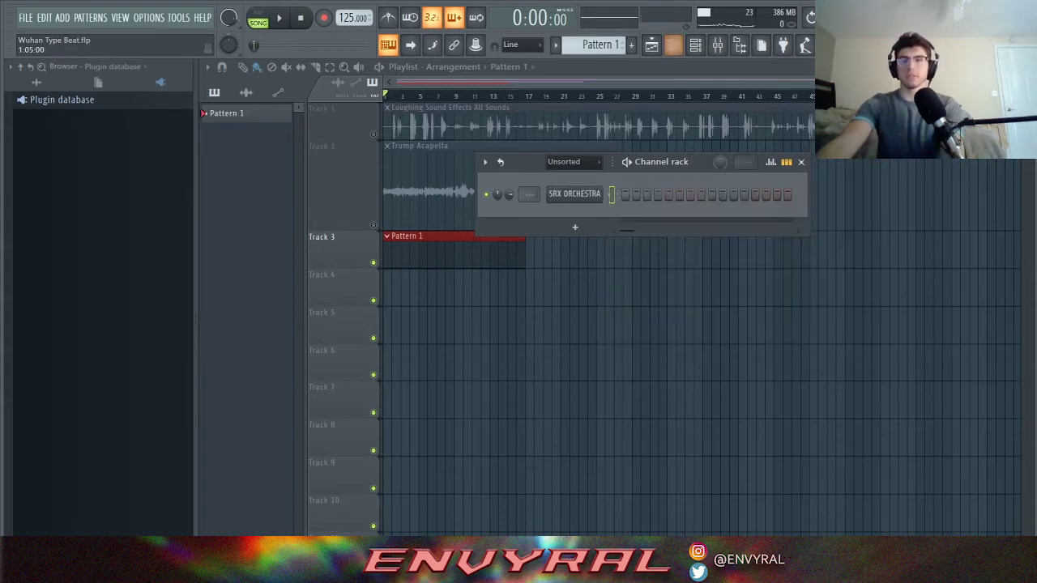
pyautogui.rightClick(582, 194)
pyautogui.click(631, 193)
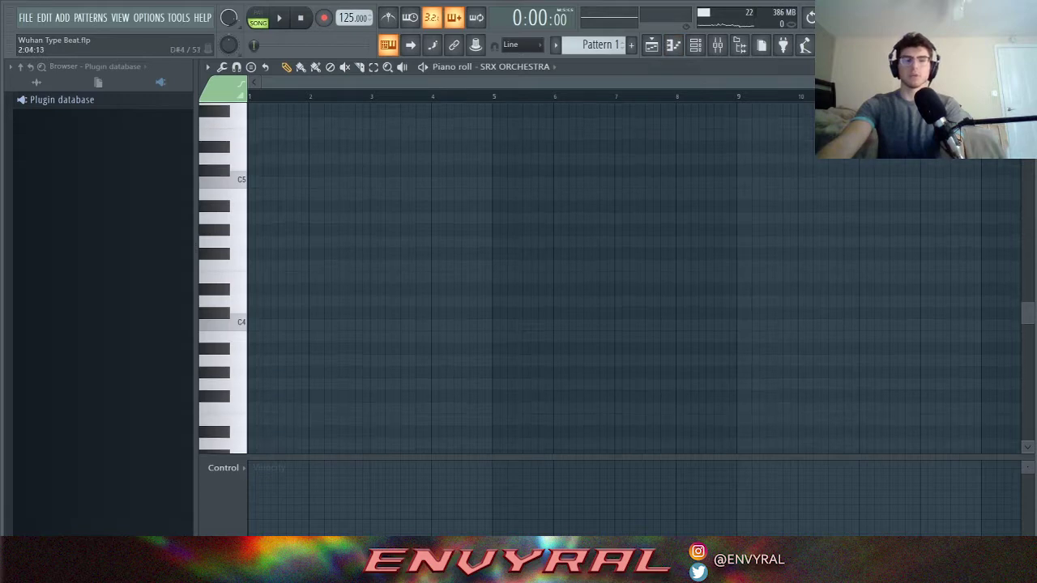
# - Enter a four-bar F4 note from bar 1 in the SRX ORCHESTRA part and play it back in the playlist
pyautogui.scroll(1, 278, 254)
pyautogui.moveTo(249, 266); pyautogui.dragTo(258, 229)
pyautogui.rightClick(294, 254)
pyautogui.scroll(3, 295, 253)
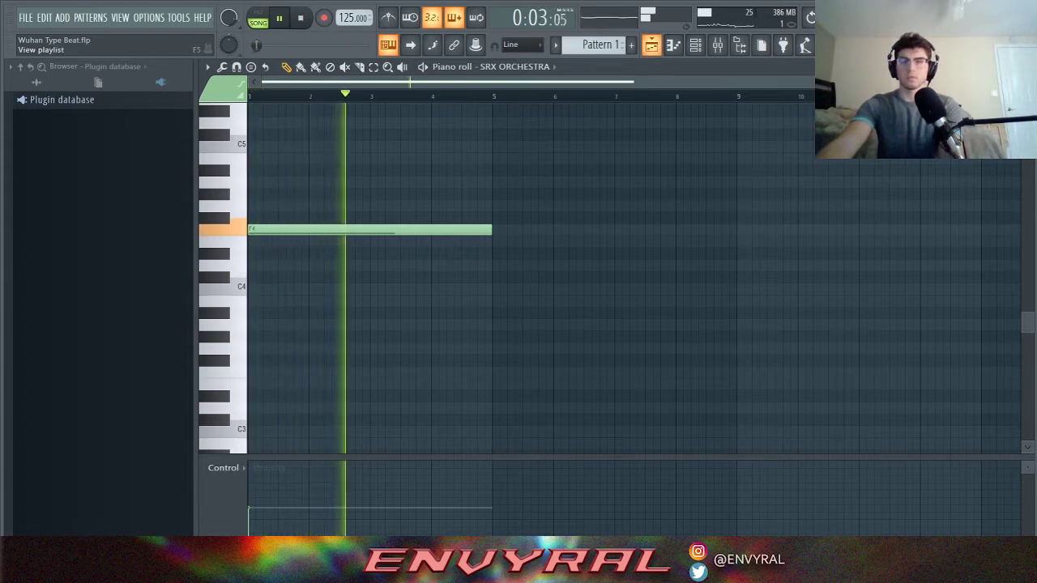
pyautogui.click(388, 45)
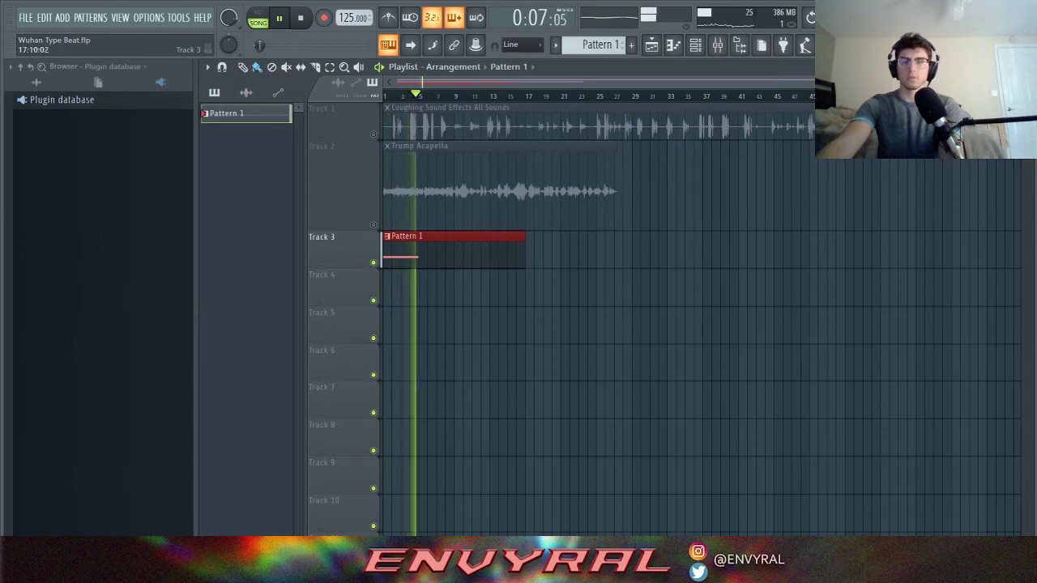
pyautogui.press('space')
# - Add a second SRX ORCHESTRA channel and record a melody with it into Pattern 1
pyautogui.click(62, 17)
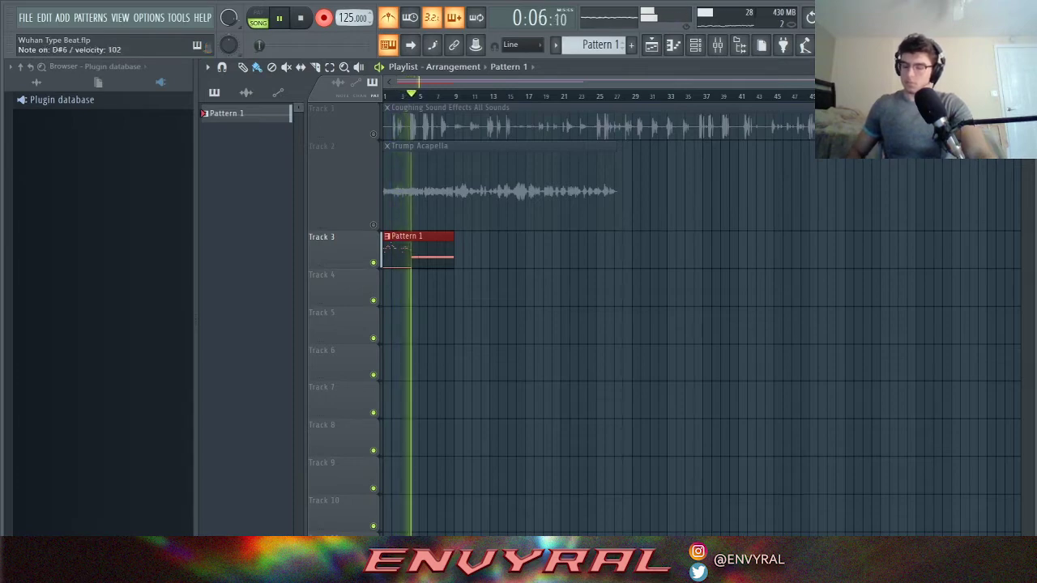
pyautogui.press('space')
# - Paint a roll of short C#6 notes late in bar 4 of the SRX ORCHESTRA #2 melody and shape their velocities
pyautogui.moveTo(702, 241)
pyautogui.mouseDown()
pyautogui.moveTo(742, 242)
pyautogui.moveTo(718, 241)
pyautogui.mouseUp()
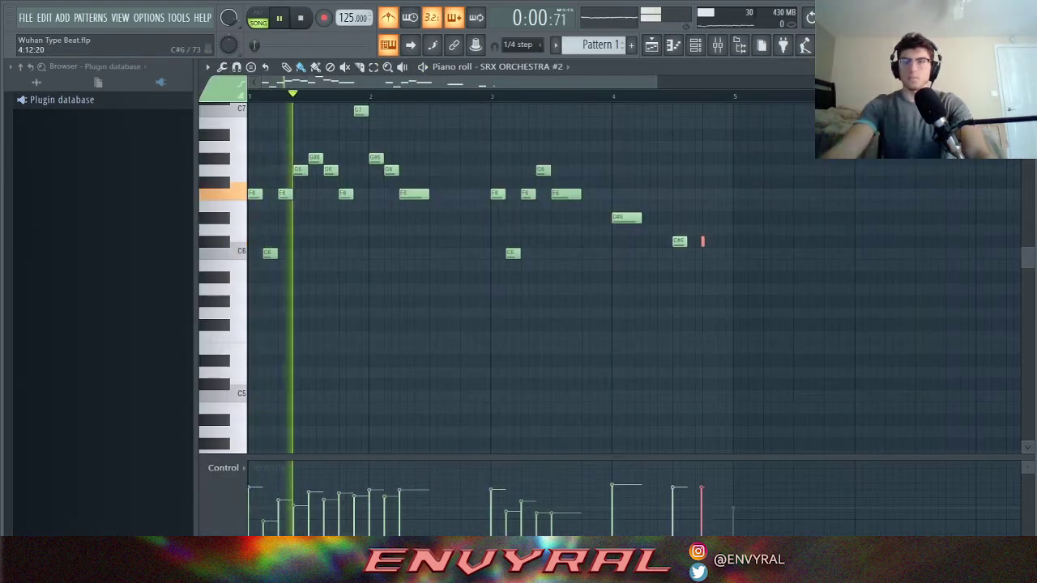
pyautogui.hotkey('ctrl', 'z')
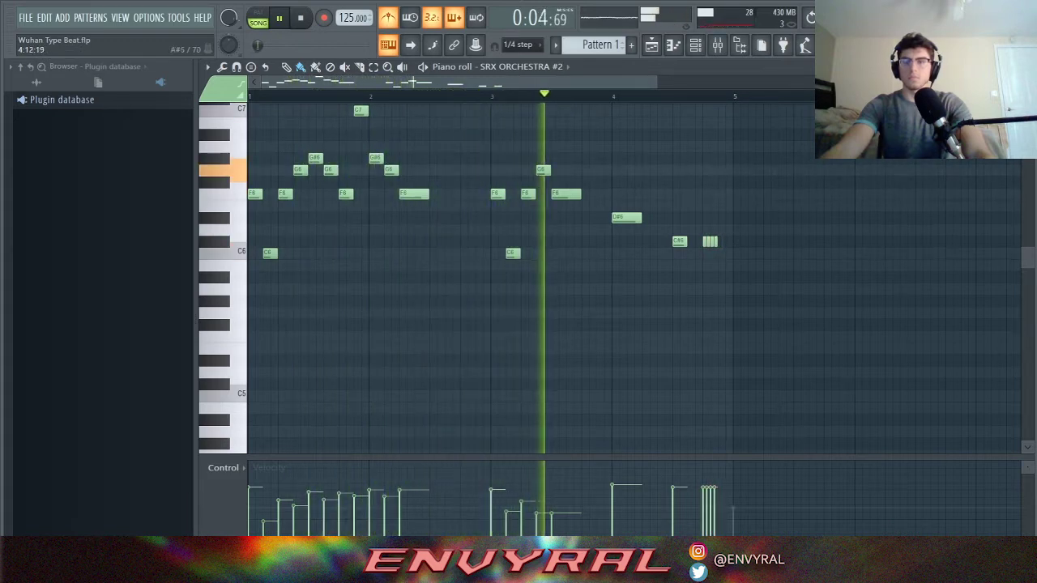
pyautogui.moveTo(704, 488)
pyautogui.mouseDown()
pyautogui.moveTo(703, 554)
pyautogui.moveTo(714, 491)
pyautogui.mouseUp()
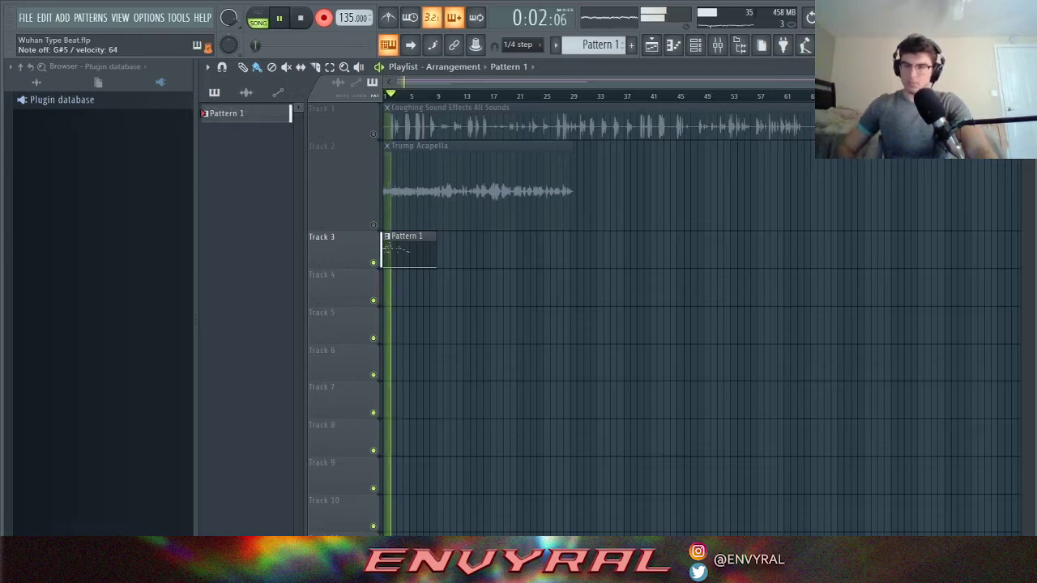
# - Extend the SRX ORCHESTRA #3 melody through bar 4 with a half-bar G6 note followed by a half-bar G#6, checking it by playback
pyautogui.press('space')
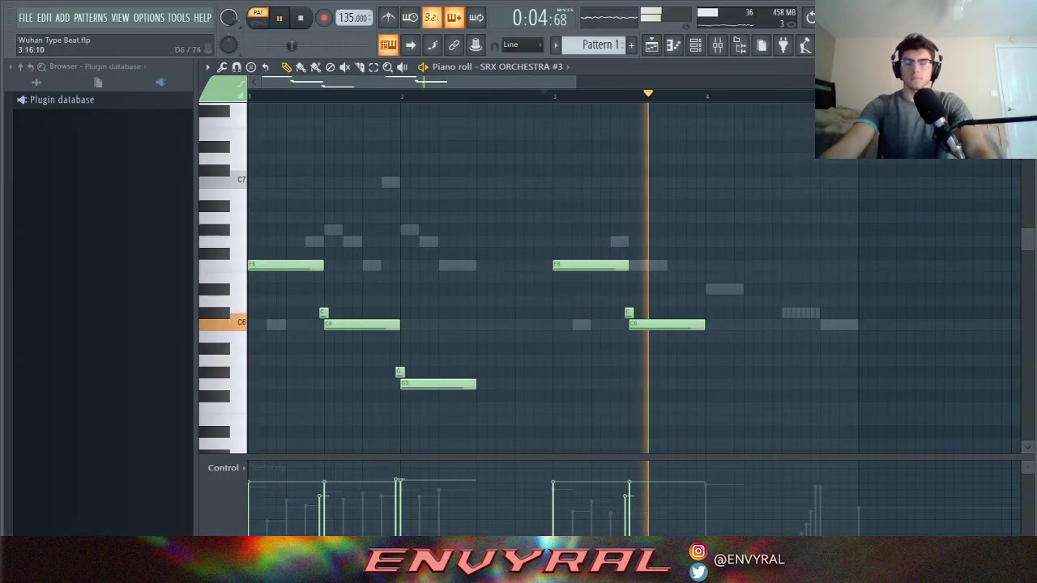
pyautogui.press('space')
pyautogui.moveTo(713, 242)
pyautogui.mouseDown()
pyautogui.moveTo(713, 265)
pyautogui.moveTo(713, 241)
pyautogui.mouseUp()
pyautogui.press('space')
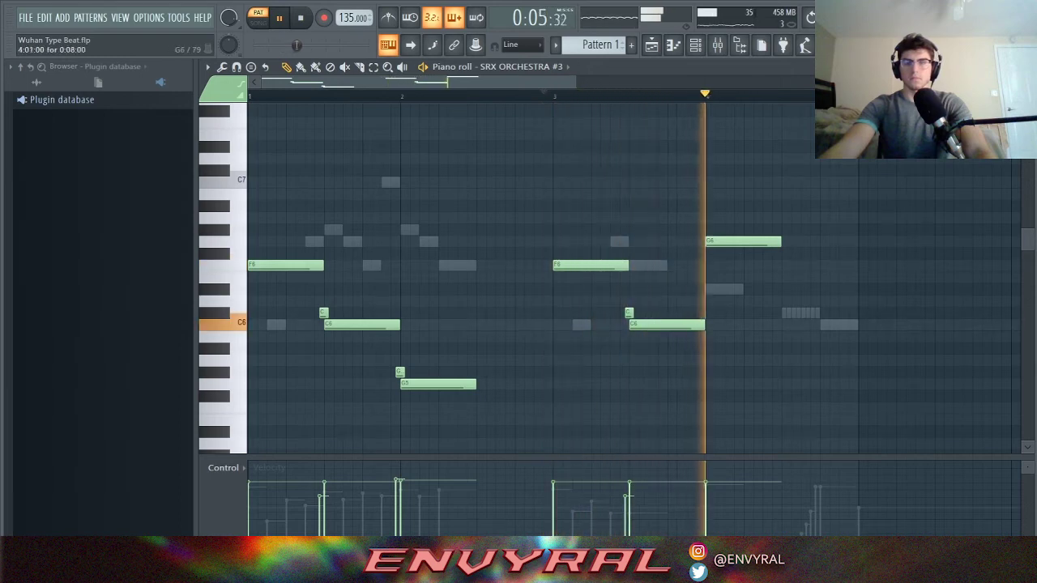
pyautogui.press('space')
pyautogui.rightClick(720, 241)
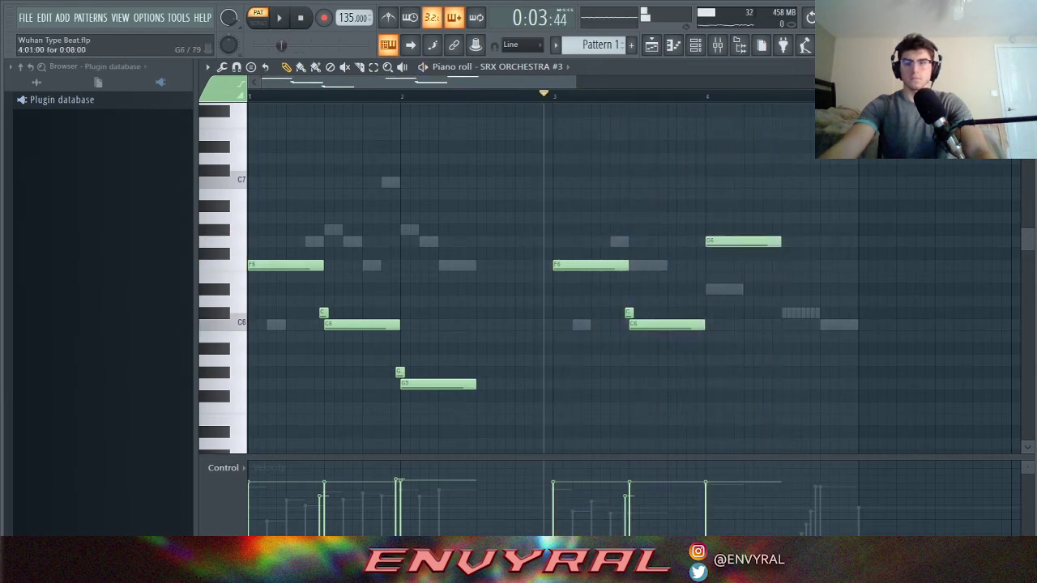
pyautogui.press('space')
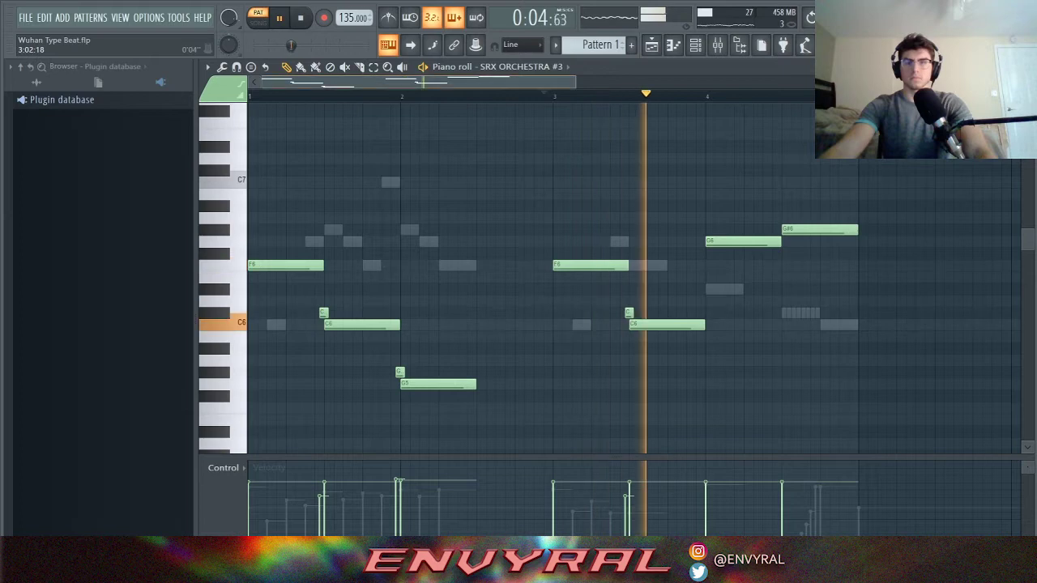
# - Duplicate the four-bar SRX ORCHESTRA #3 melody into bars 5 to 8 and play it back
pyautogui.scroll(-2, 440, 81)
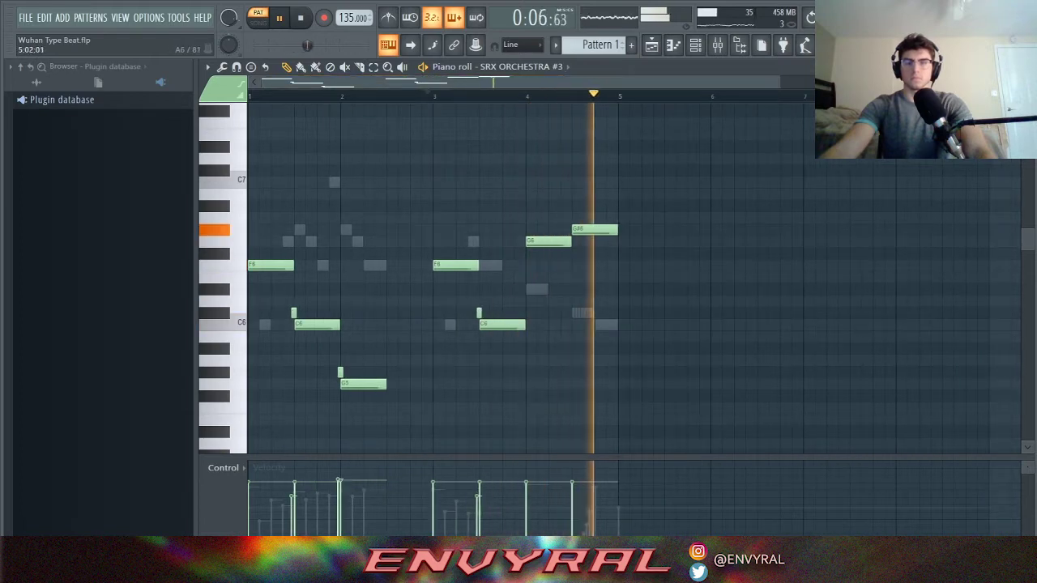
pyautogui.press('space')
pyautogui.hotkey('ctrl', 'b')
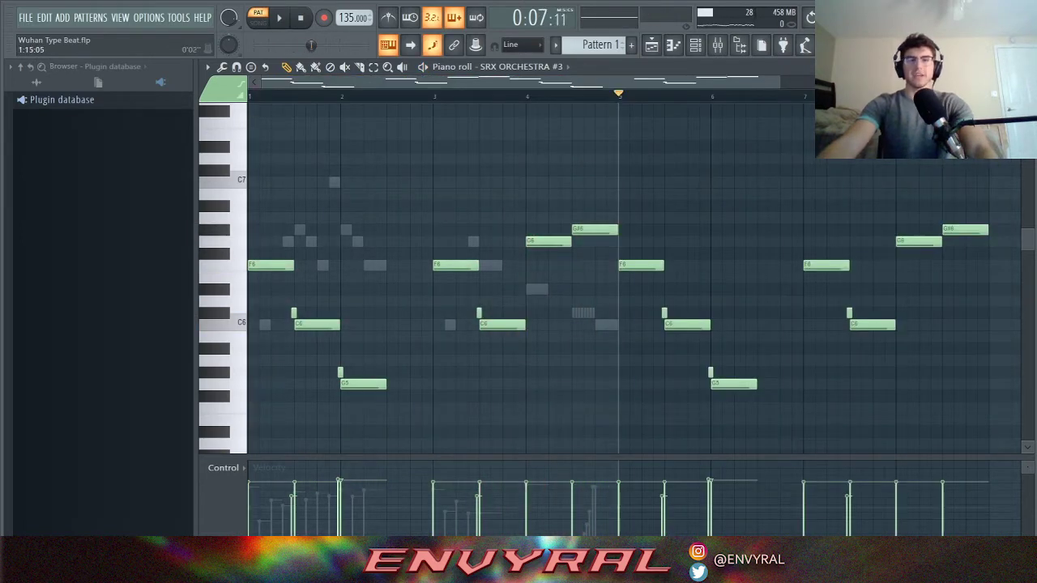
pyautogui.scroll(-2, 634, 278)
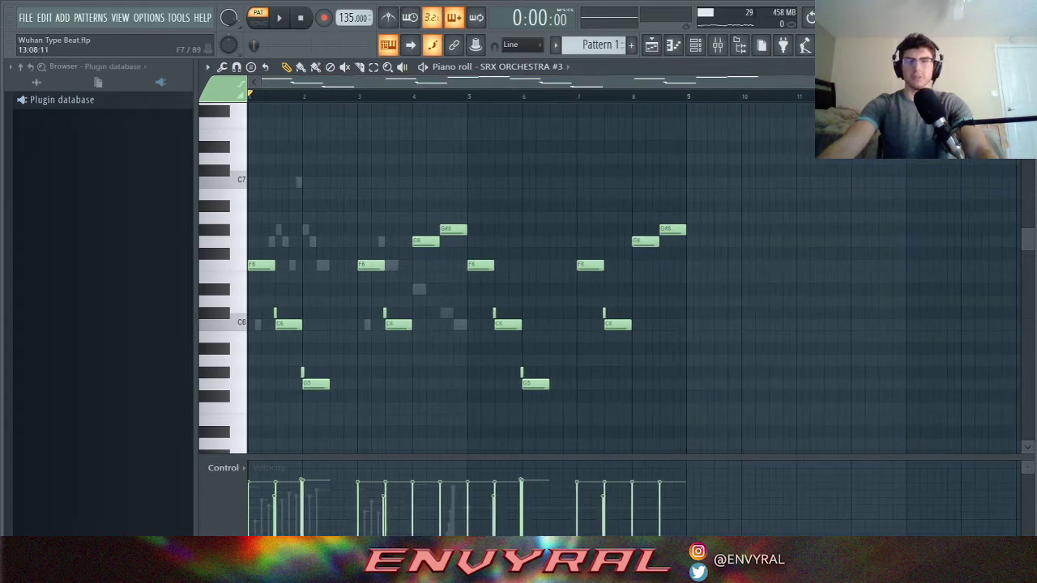
pyautogui.press('space')
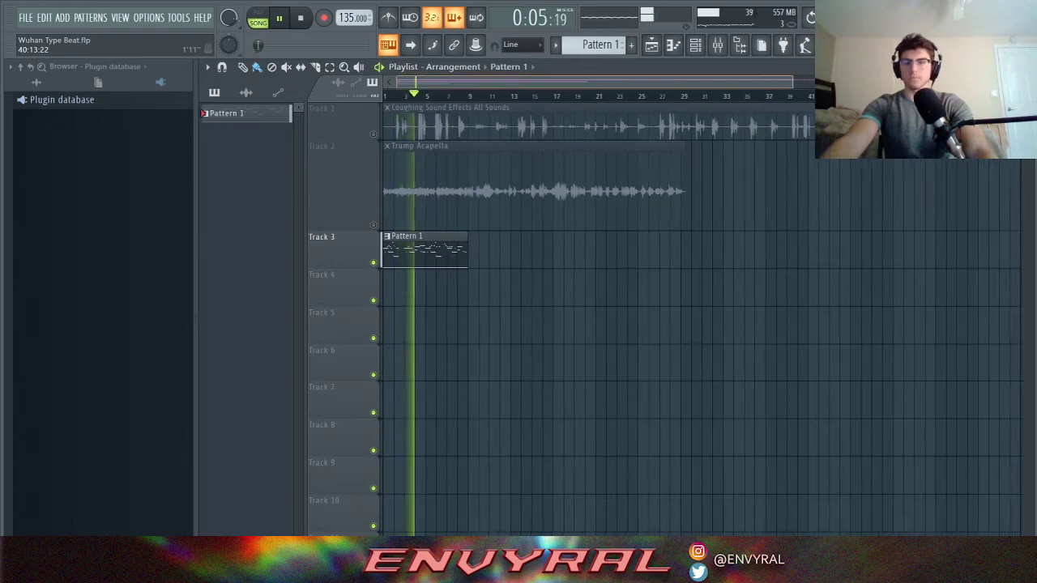
# - Split the Trump Acapella clip at bar 6 and move its opening section to Track 5
pyautogui.moveTo(802, 82); pyautogui.dragTo(580, 82)
pyautogui.press('space')
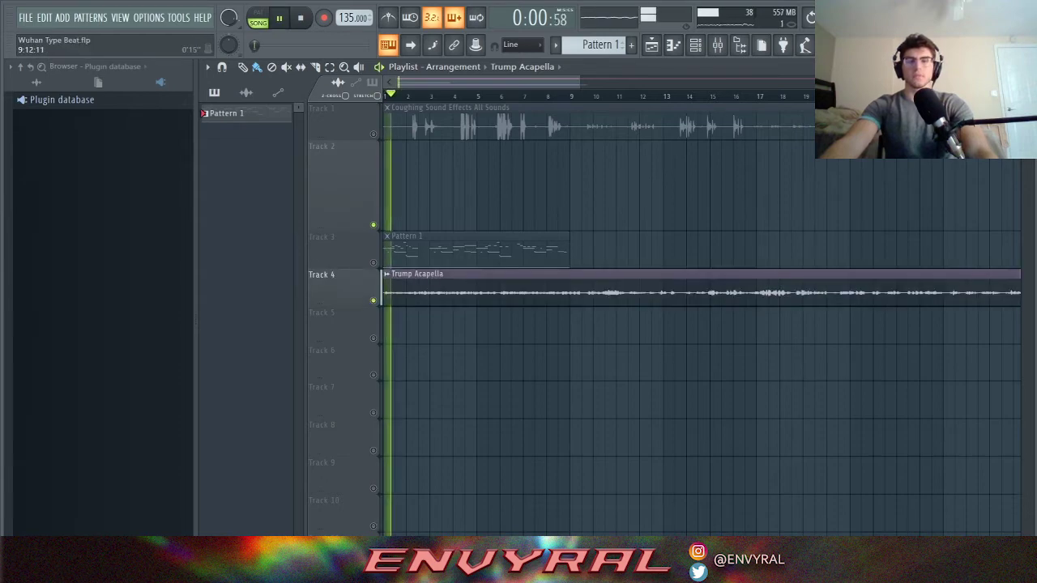
pyautogui.scroll(3, 480, 96)
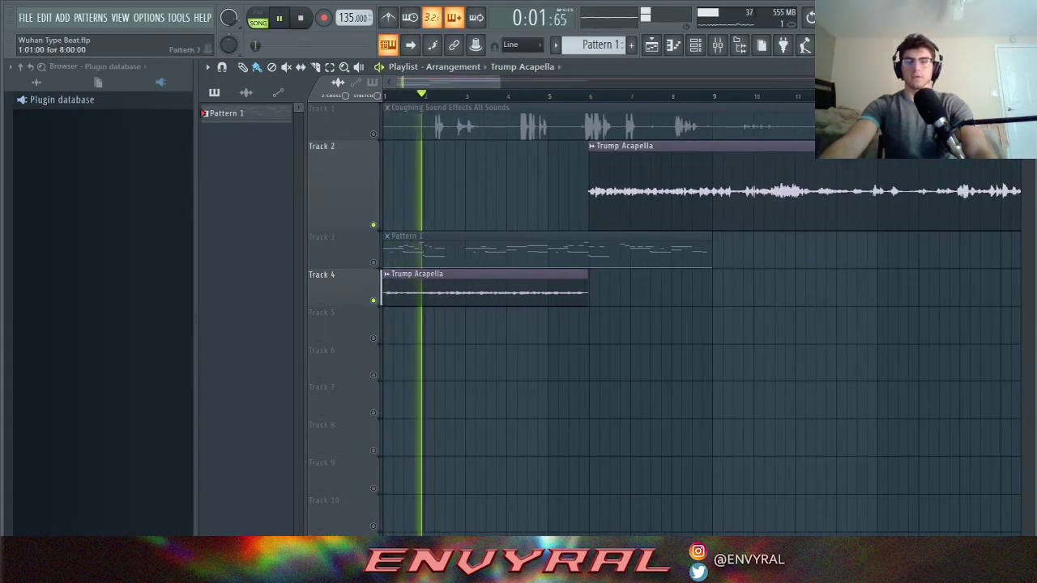
pyautogui.press('space')
pyautogui.moveTo(484, 288); pyautogui.dragTo(485, 325)
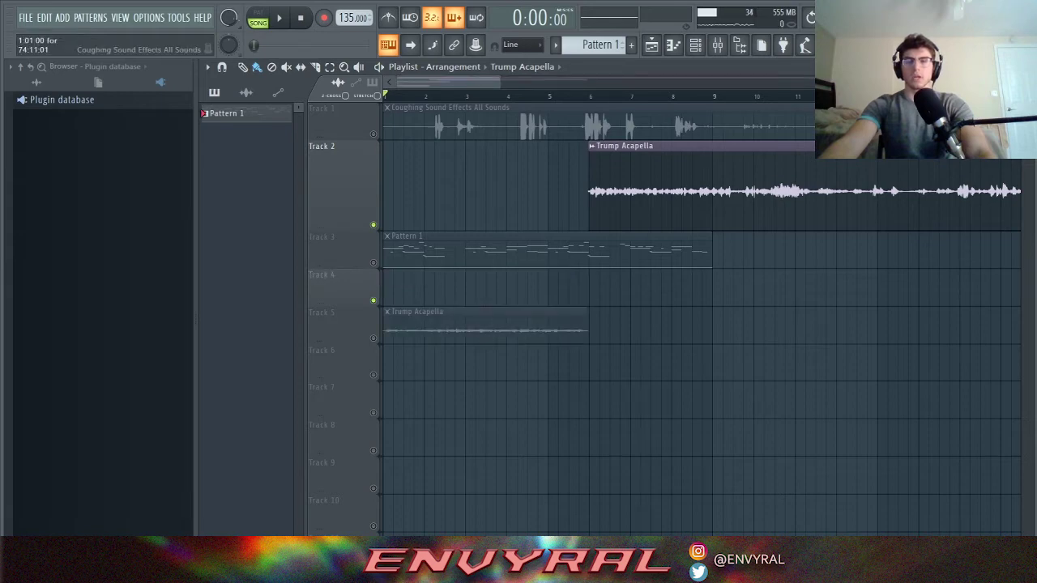
# - Slice the Trump Acapella on Track 2 into separate phrases between about bars 11 and 14, auditioning the cuts by playback
pyautogui.hscroll(3, 701, 316)
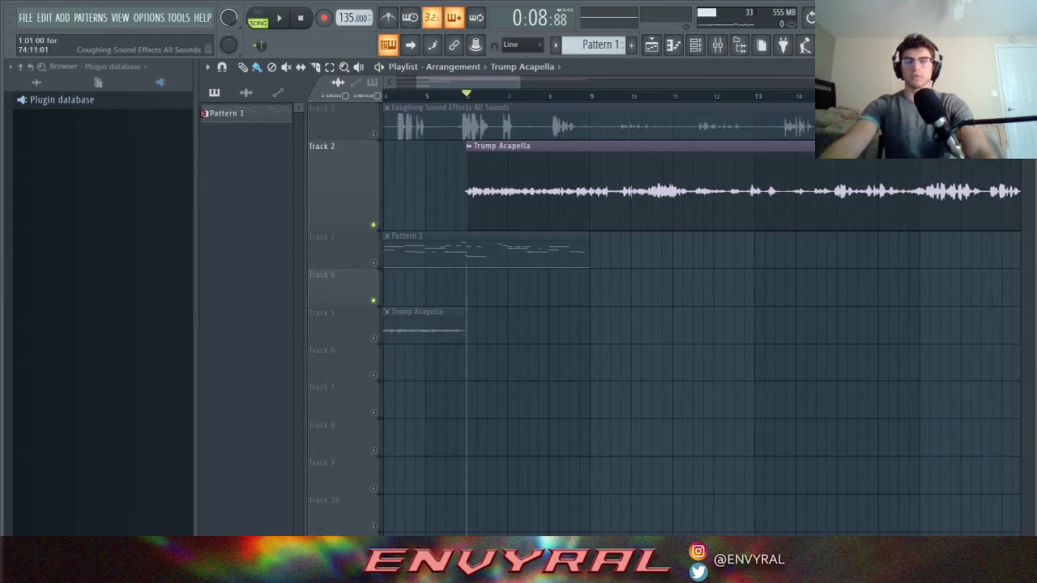
pyautogui.click(692, 97)
pyautogui.press('space')
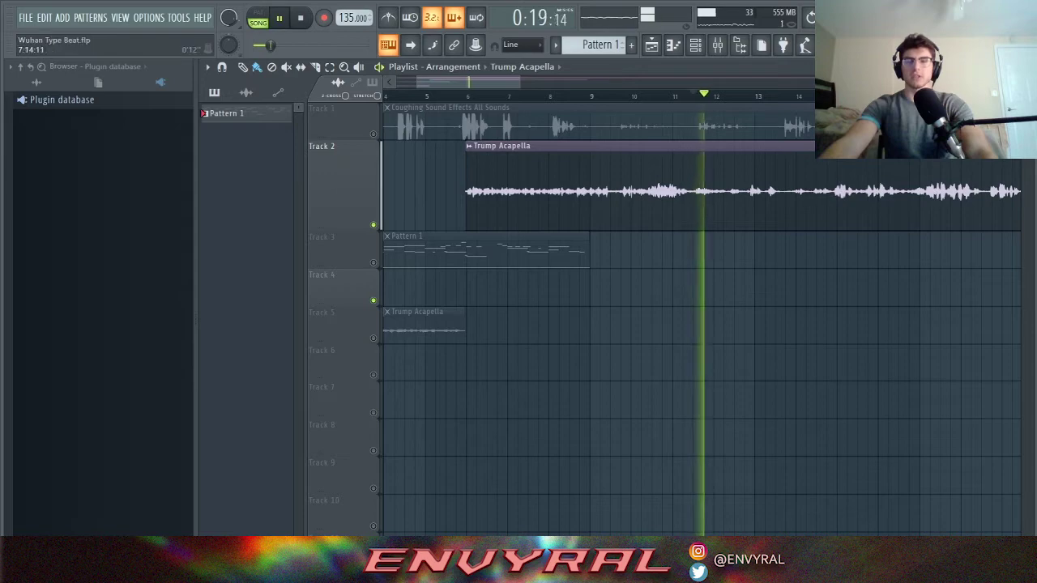
pyautogui.hscroll(3, 701, 316)
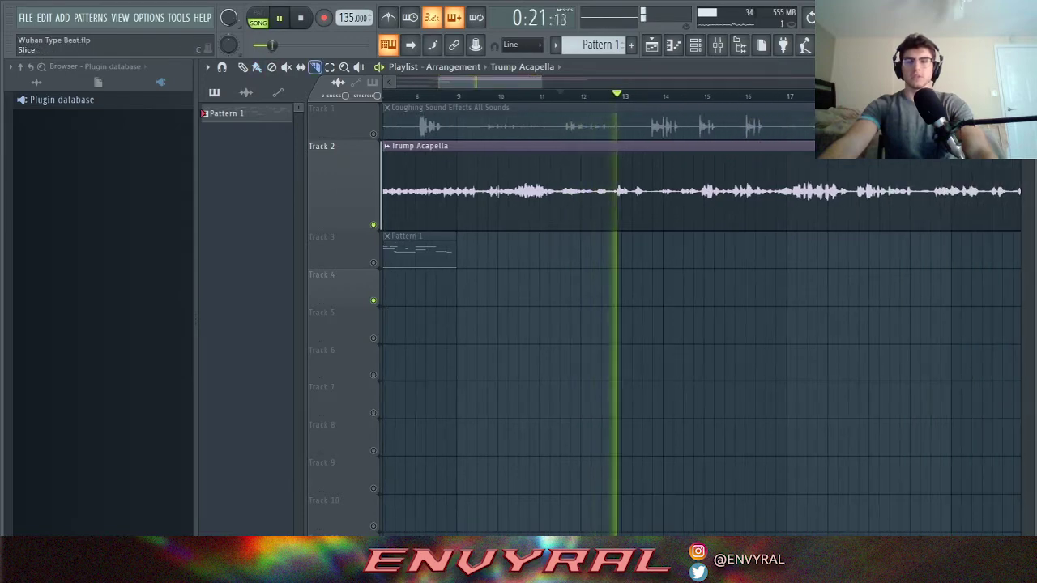
pyautogui.press('space')
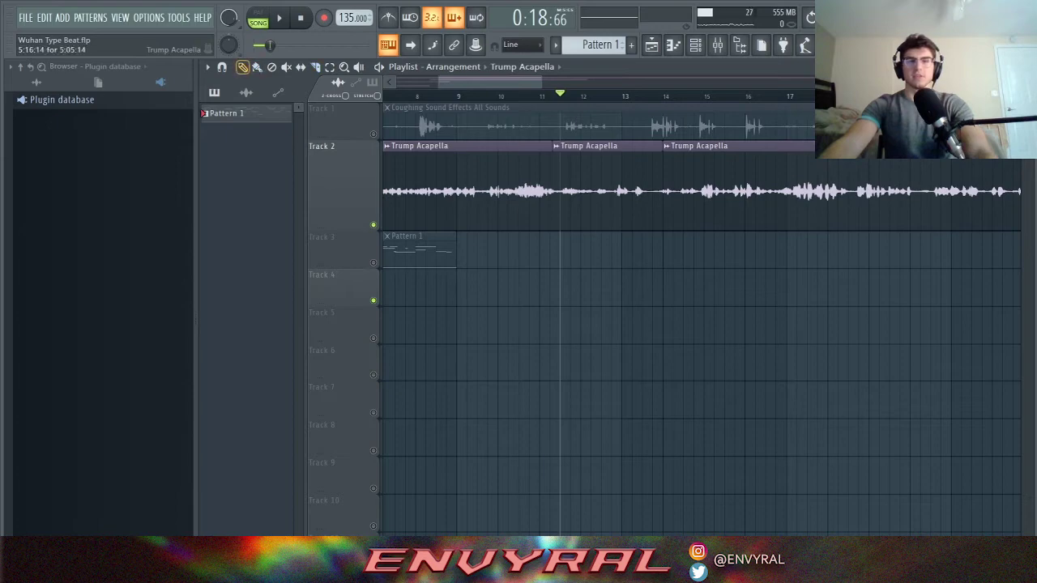
pyautogui.press('space')
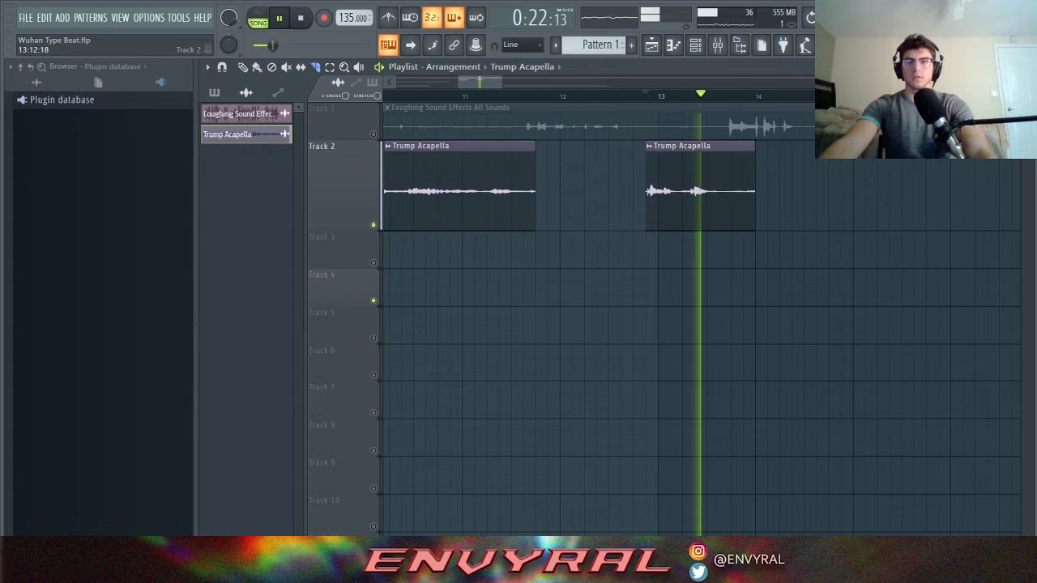
# - Nudge the short Trump Acapella phrase on Track 4 slightly earlier and stretch its start toward bar 1, checking by playback
pyautogui.click(730, 187)
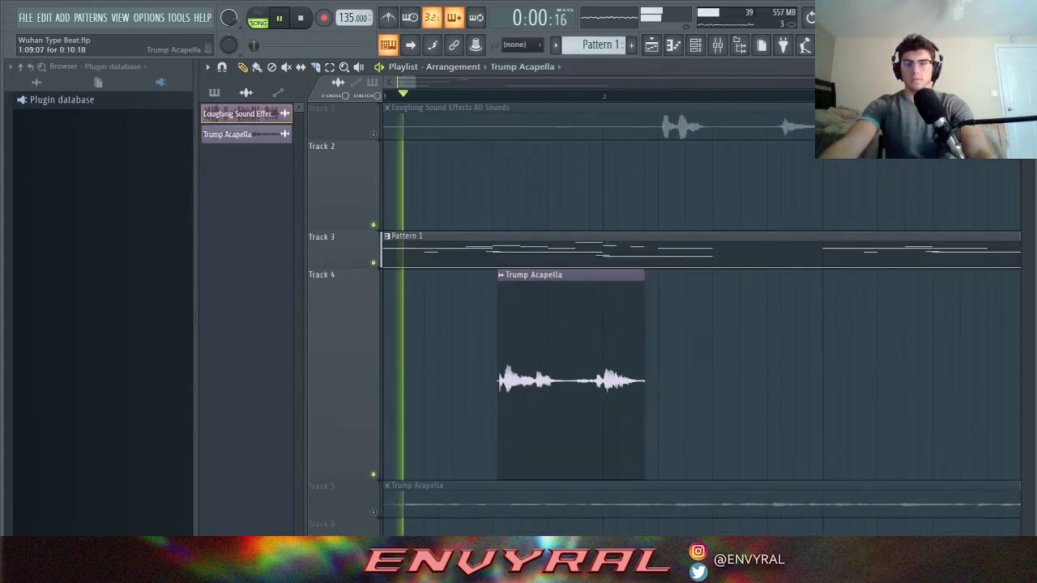
pyautogui.moveTo(570, 381); pyautogui.dragTo(567, 381)
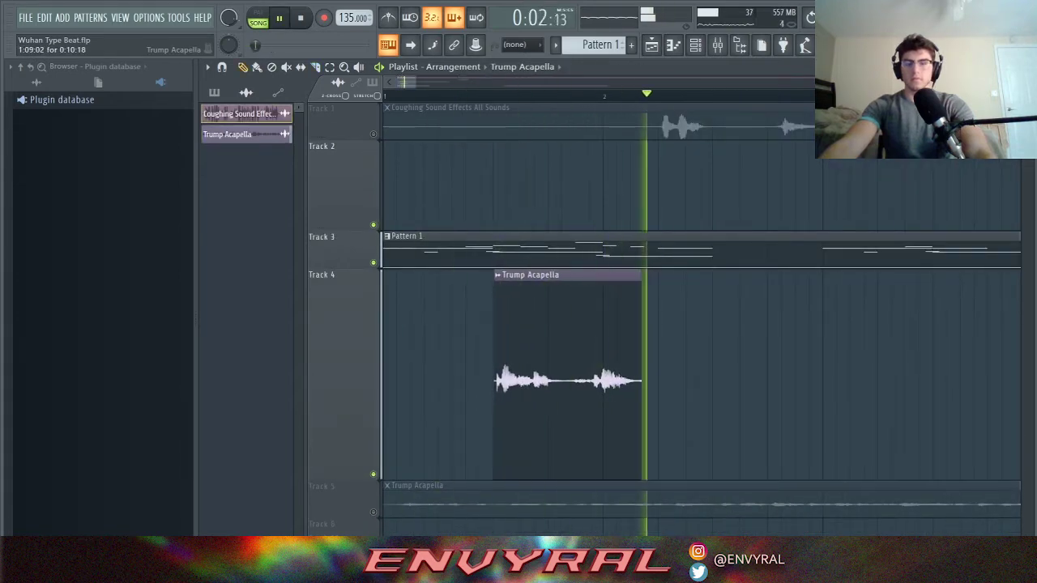
pyautogui.press('space')
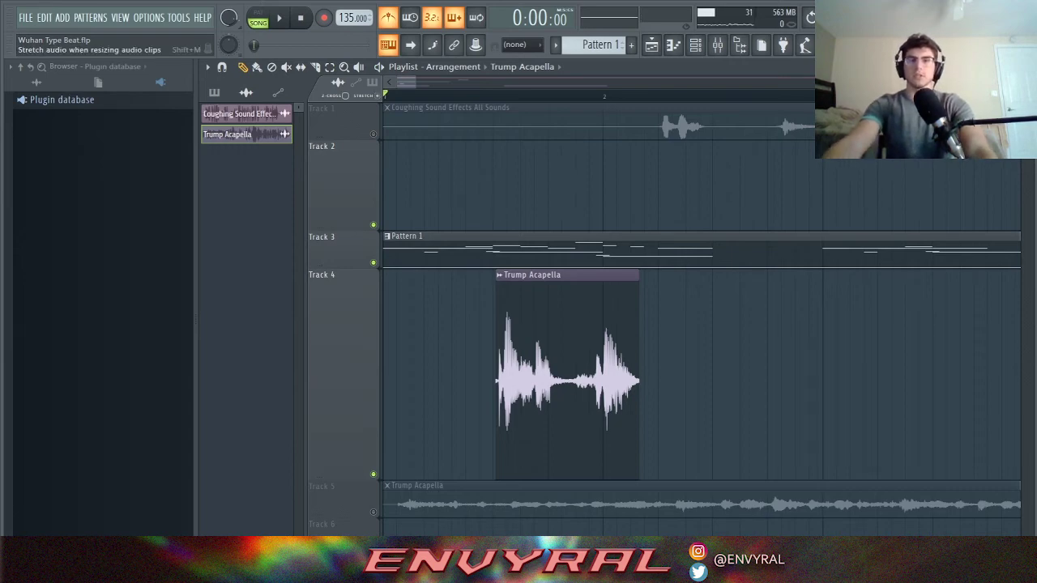
pyautogui.moveTo(496, 381); pyautogui.dragTo(486, 381)
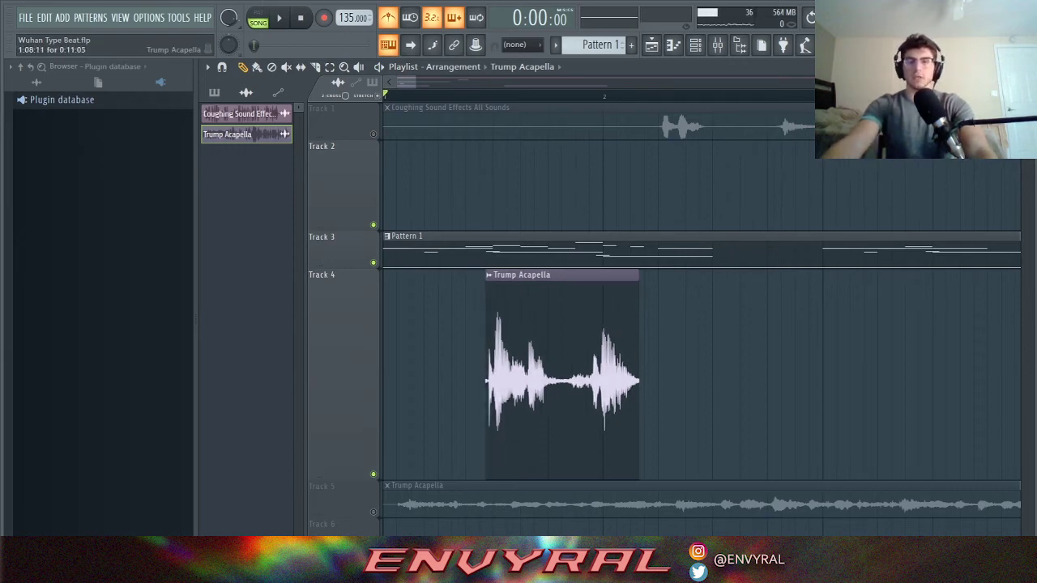
pyautogui.press('space')
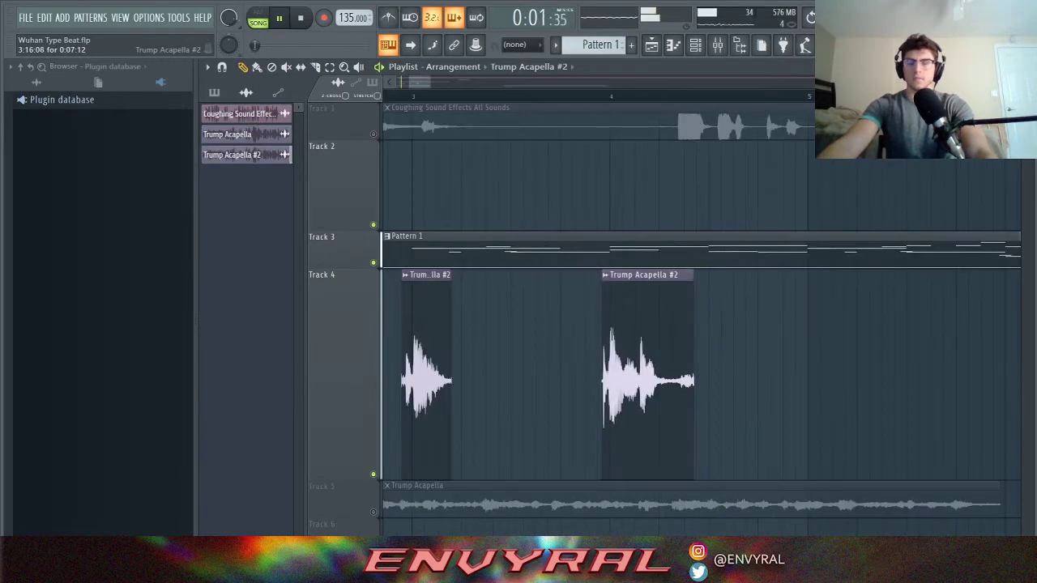
# - Audition the Trump Acapella #2 chops on Track 4 around bars 3 to 4 and the remaining Track 2 phrase near bar 10
pyautogui.press('pagedown')
pyautogui.press('pagedown')
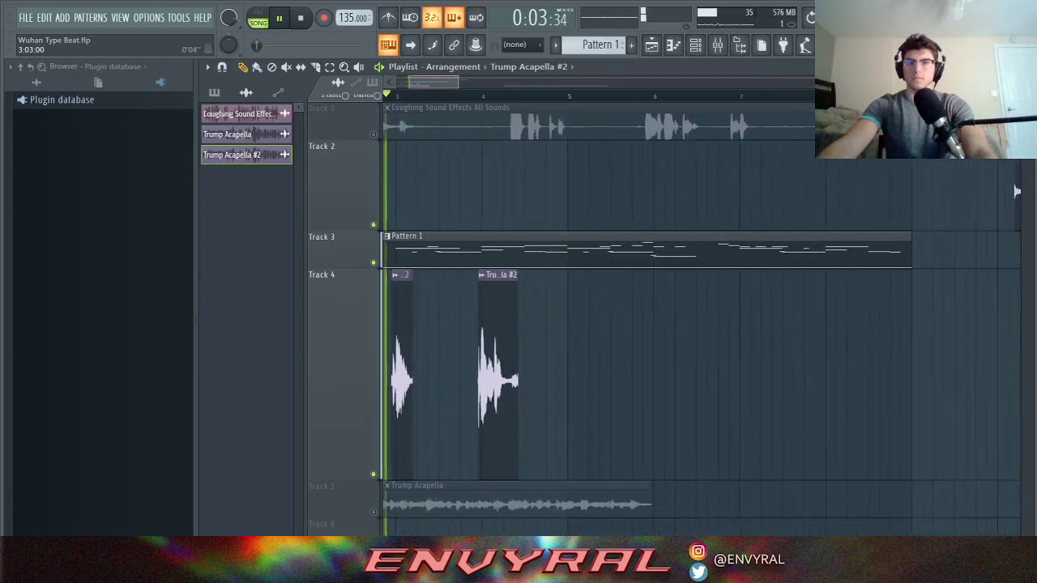
pyautogui.press('pageup')
pyautogui.press('pageup')
pyautogui.scroll(1, 701, 372)
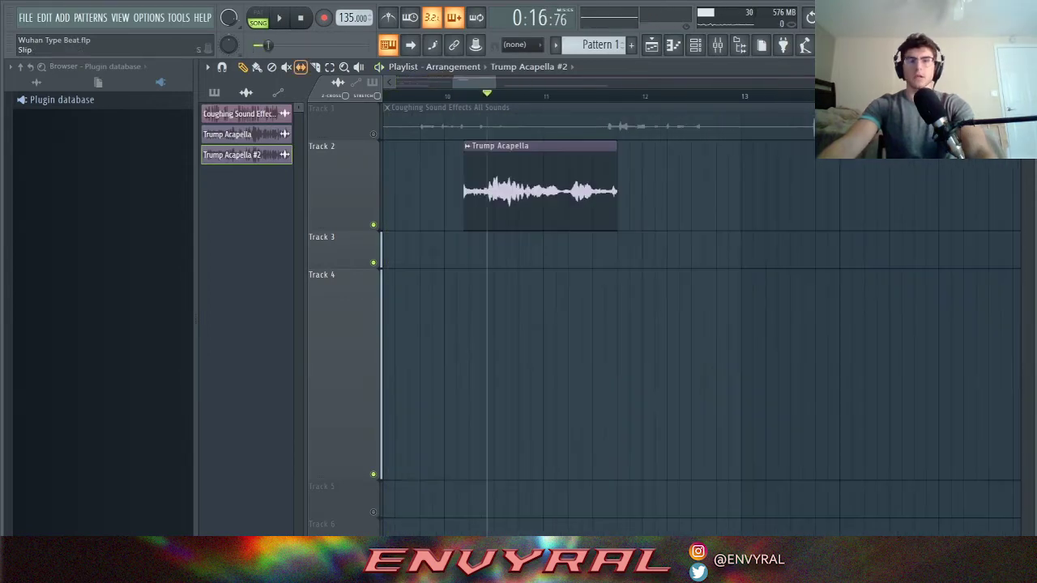
pyautogui.press('space')
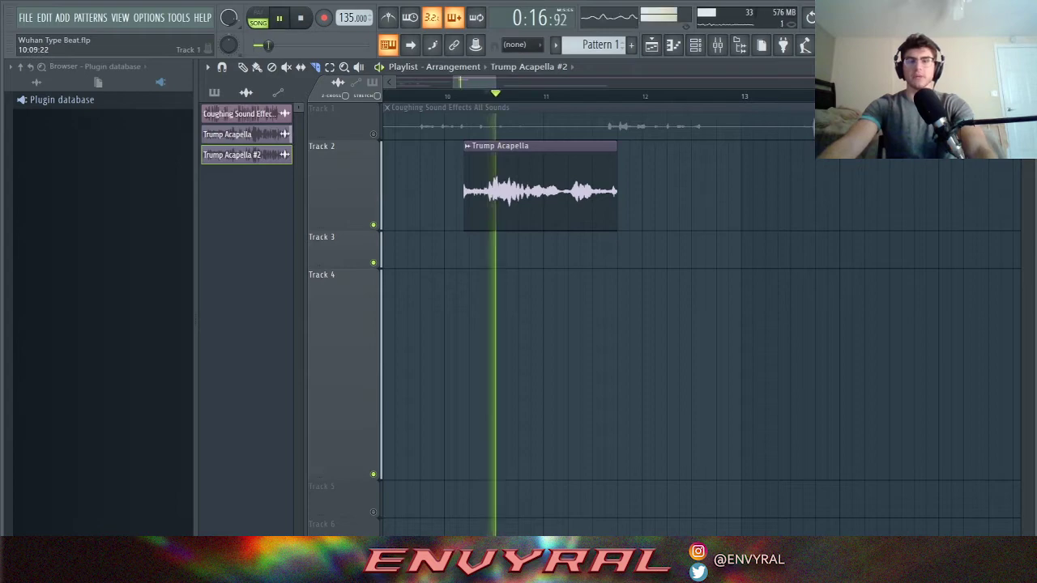
pyautogui.press('space')
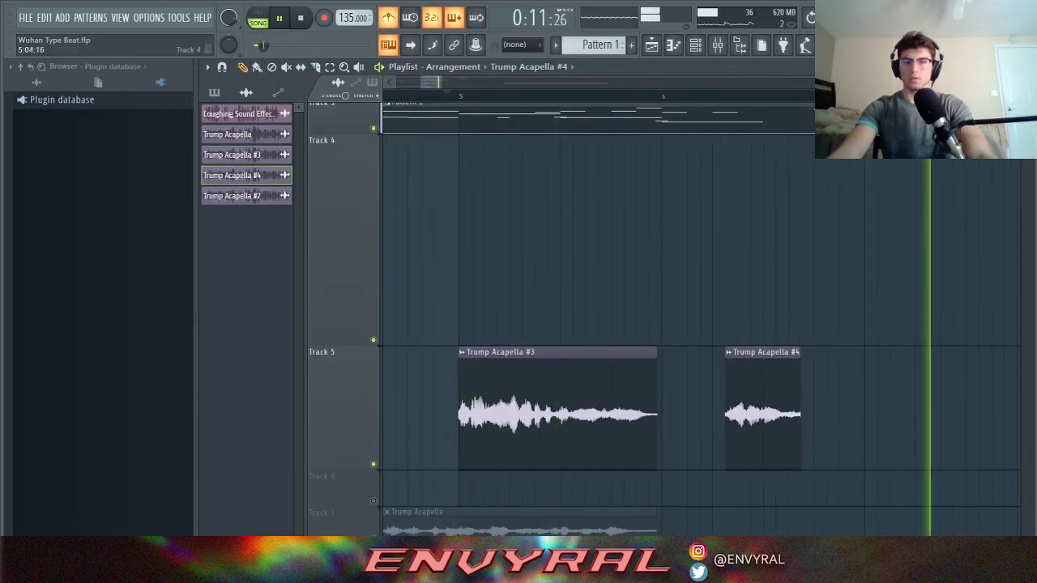
# - Play back the arrangement from the start to check the Trump Acapella chops on Tracks 4 and 5
pyautogui.press('space')
pyautogui.press('space')
pyautogui.moveTo(442, 82); pyautogui.dragTo(397, 83)
pyautogui.press('space')
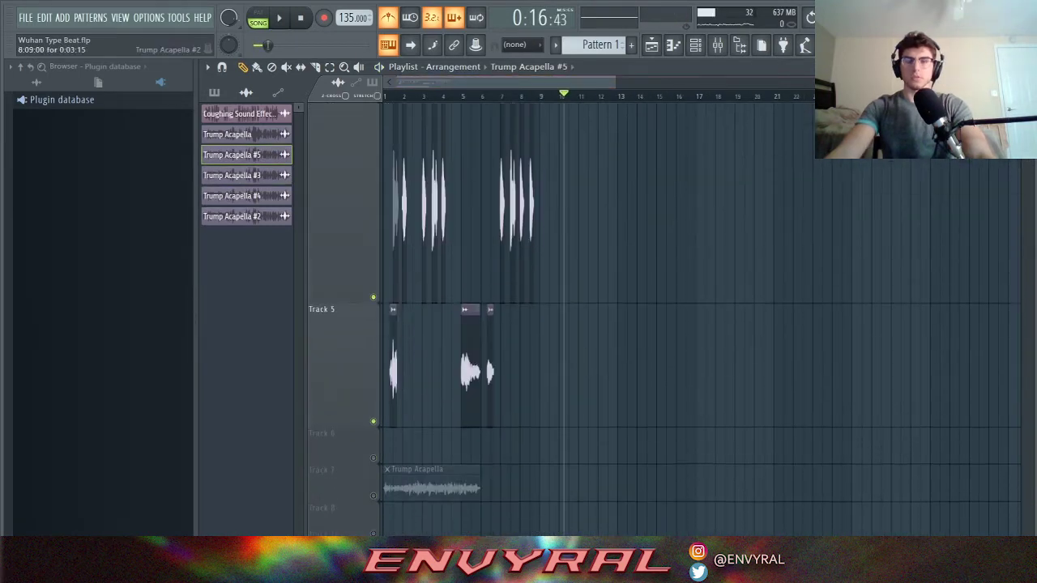
pyautogui.scroll(2, 567, 316)
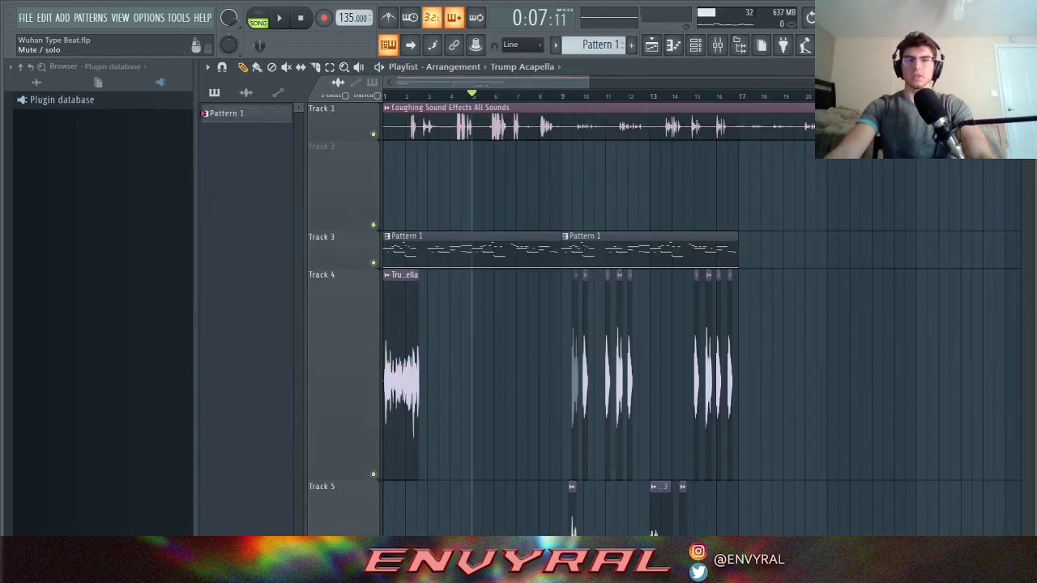
# - Solo the coughing sound effects on Track 1 and audition the cough excerpts on Track 2 up to bar 9
pyautogui.rightClick(374, 134)
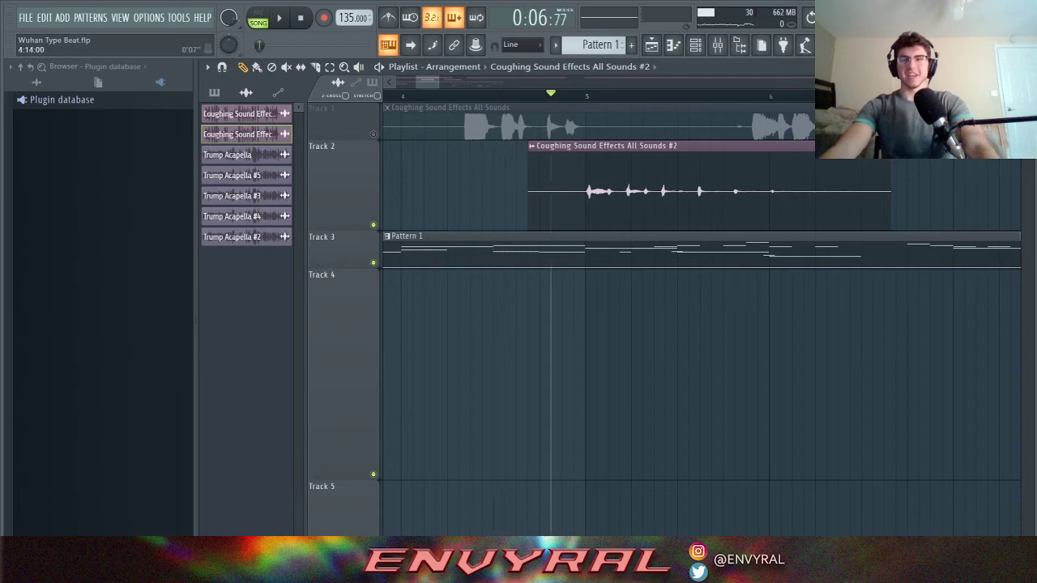
pyautogui.press('space')
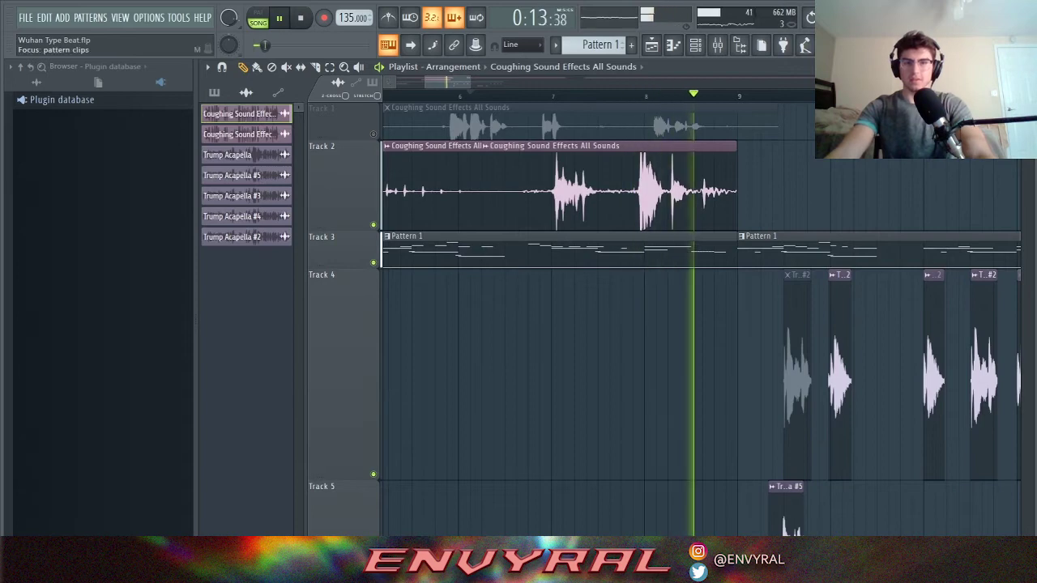
pyautogui.press('space')
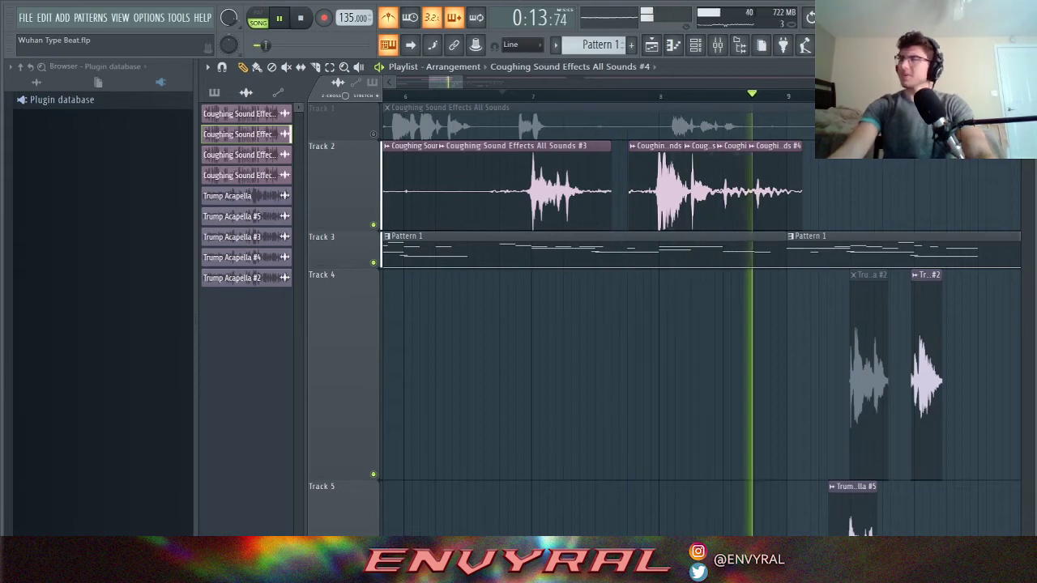
# - Play back the cough slices on Track 2 between bars 5 and 9 and review the overall arrangement
pyautogui.moveTo(461, 82)
pyautogui.mouseDown()
pyautogui.moveTo(514, 81)
pyautogui.moveTo(471, 82)
pyautogui.mouseUp()
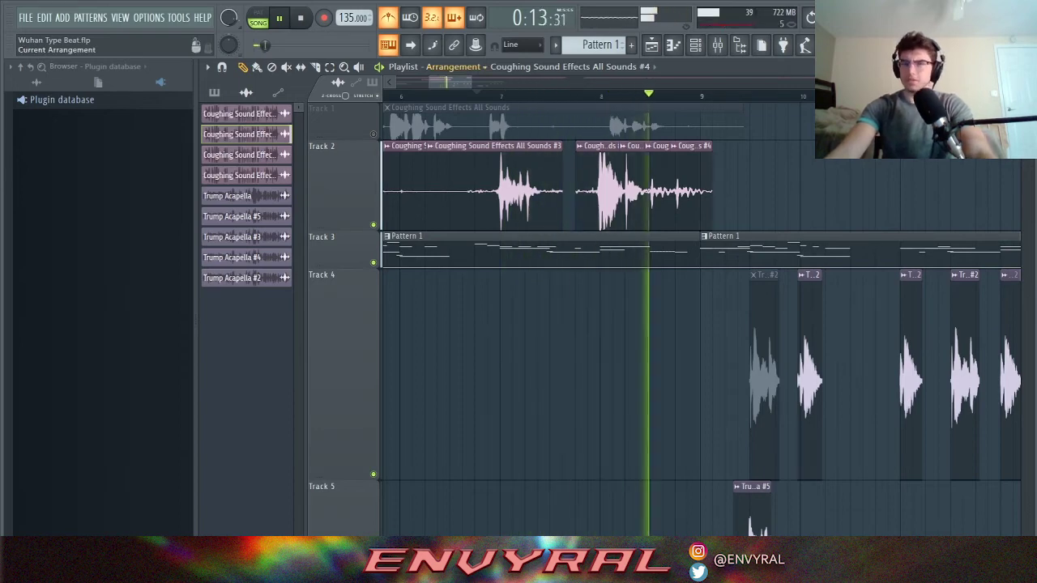
pyautogui.press('space')
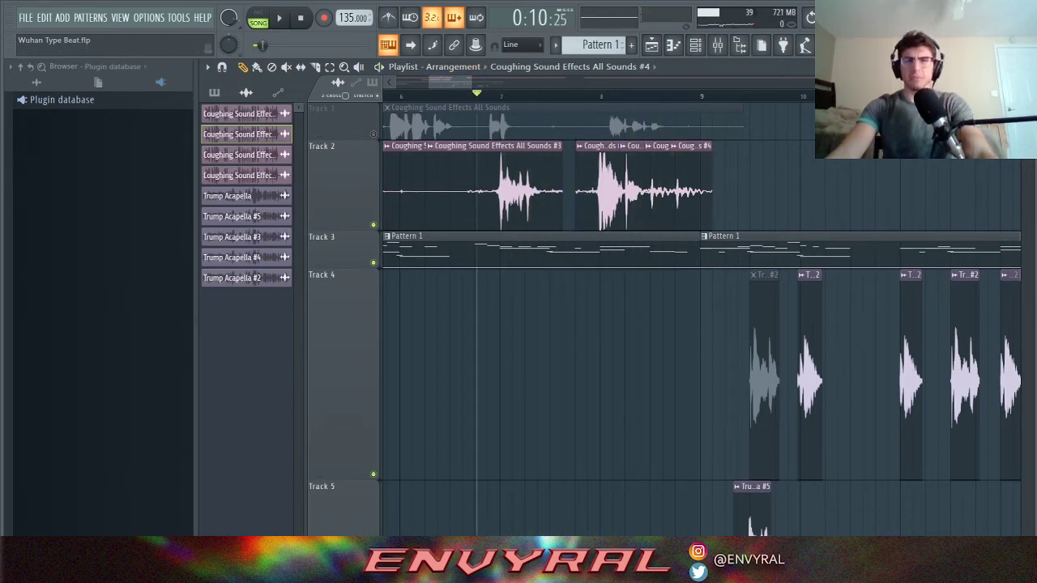
pyautogui.scroll(-4, 591, 186)
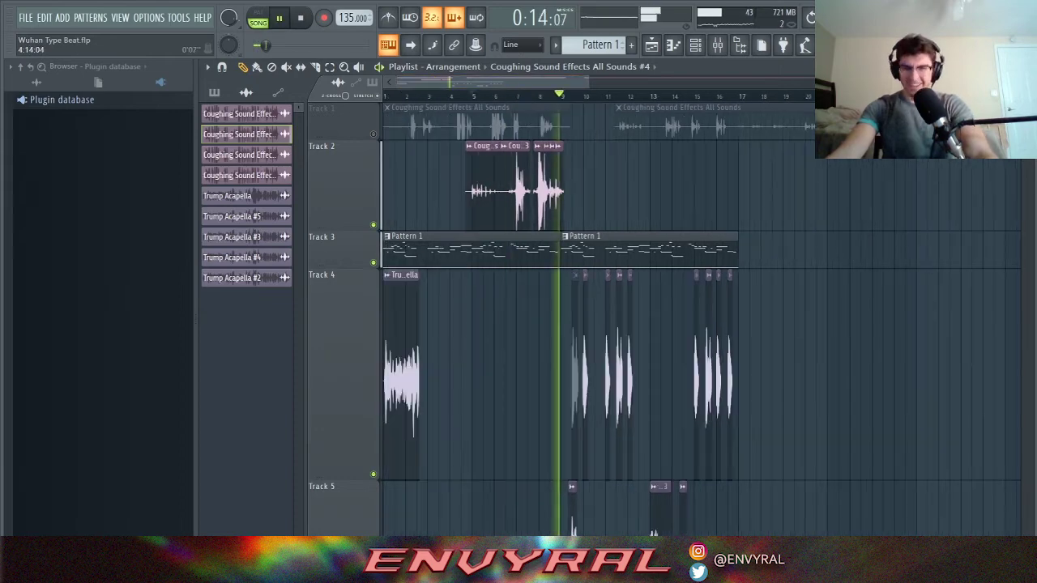
pyautogui.scroll(-3, 551, 192)
pyautogui.scroll(3, 550, 191)
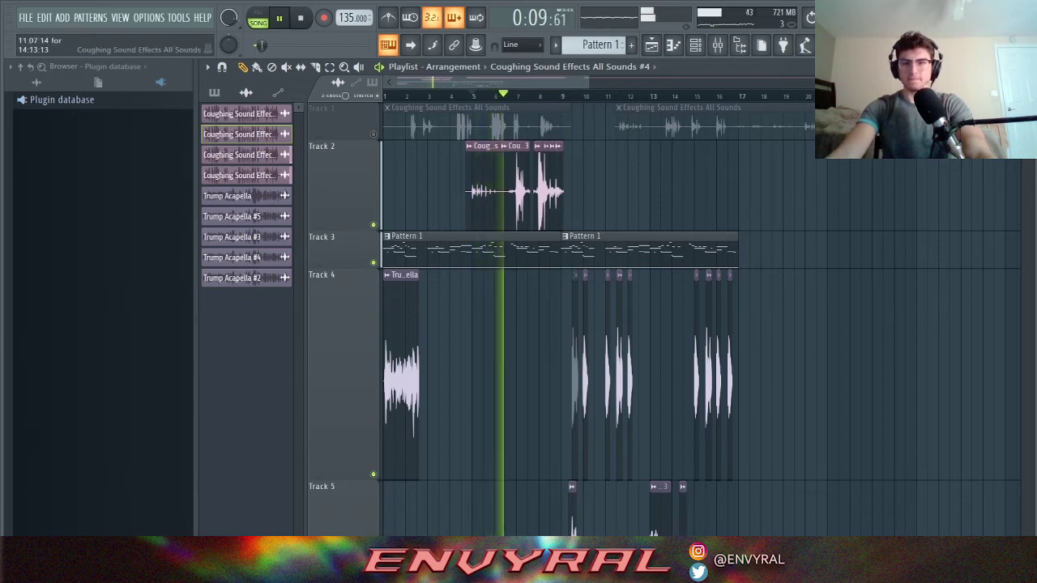
# - In Pattern 2, place a C5 Clap note on beat 3 of each of bars 1 to 4
pyautogui.press('F6')
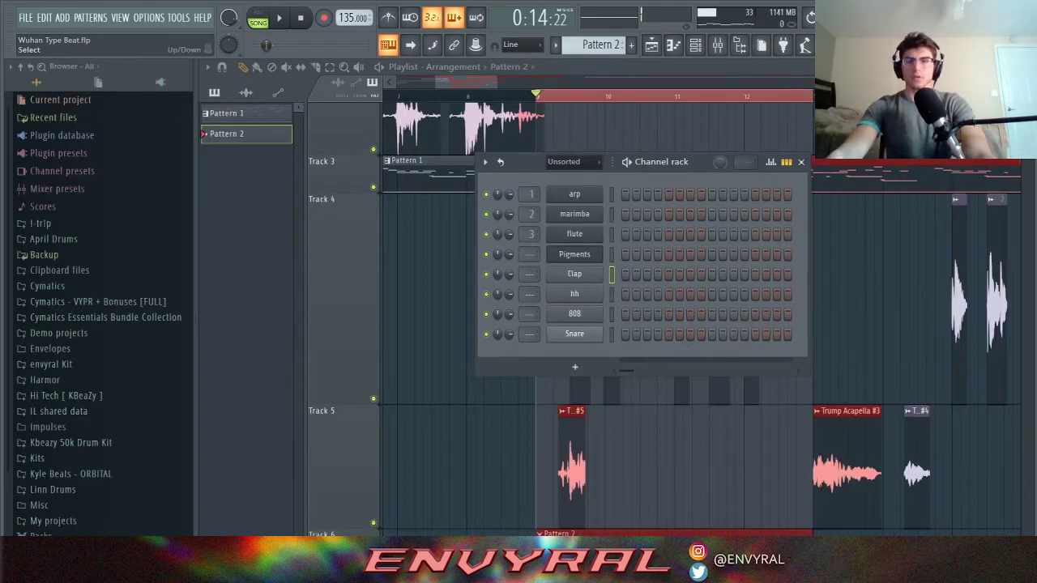
pyautogui.rightClick(551, 273)
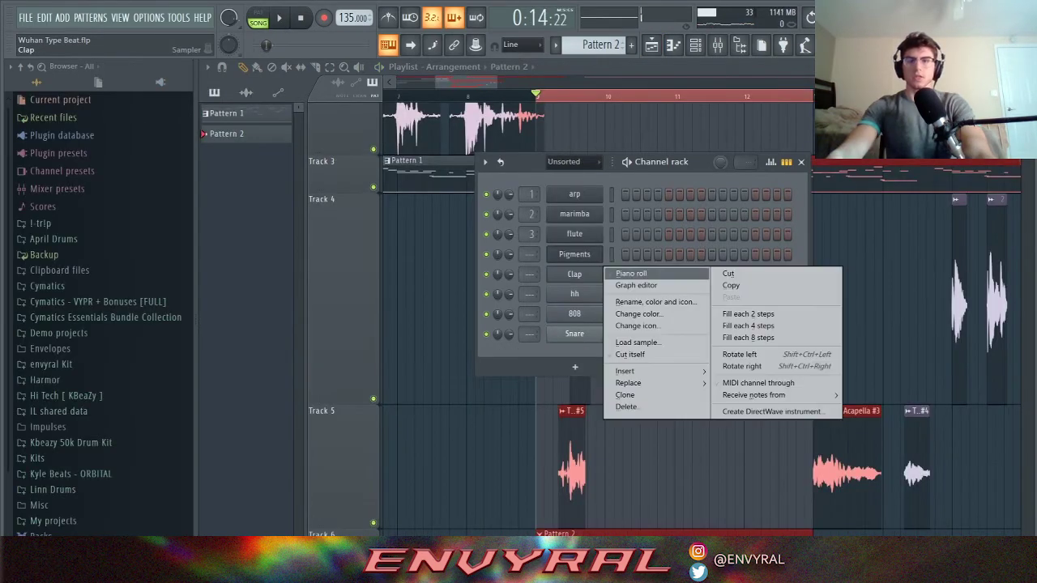
pyautogui.click(567, 273)
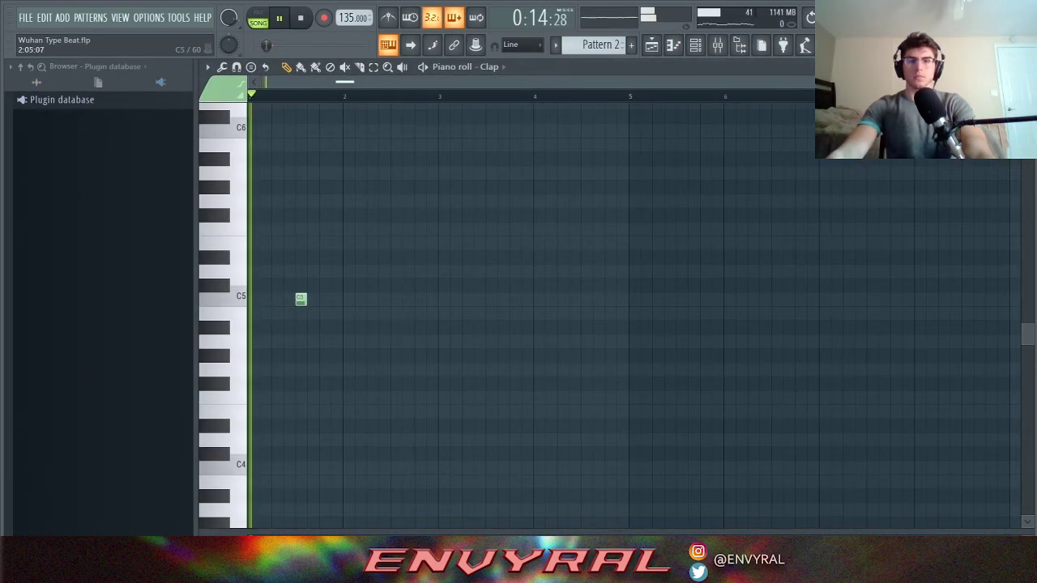
pyautogui.click(395, 299)
pyautogui.click(491, 299)
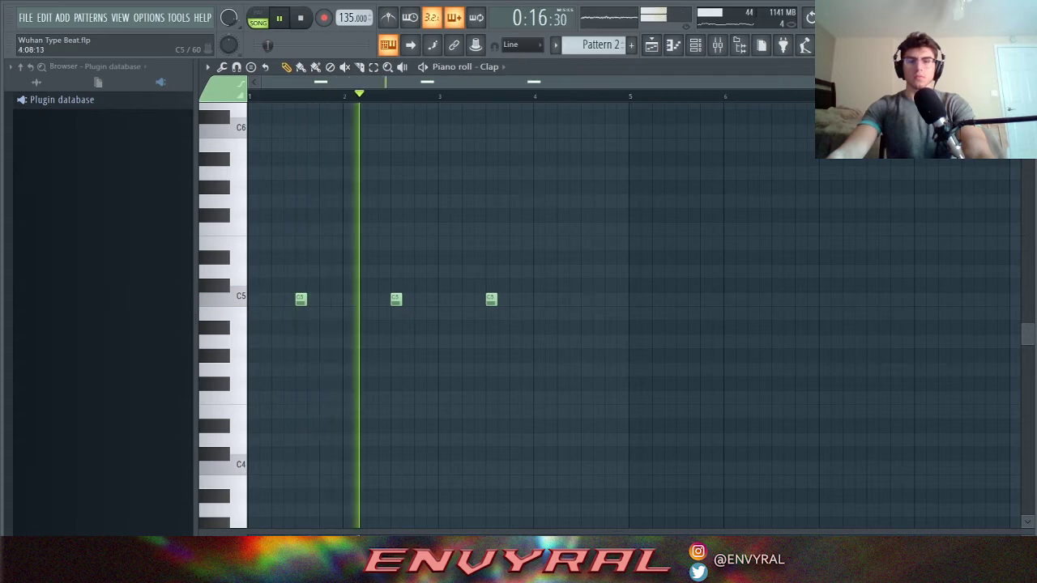
pyautogui.click(585, 299)
# - Paint a continuous row of evenly spaced C5 hh notes through the end of bar 4 in Pattern 2
pyautogui.click(695, 44)
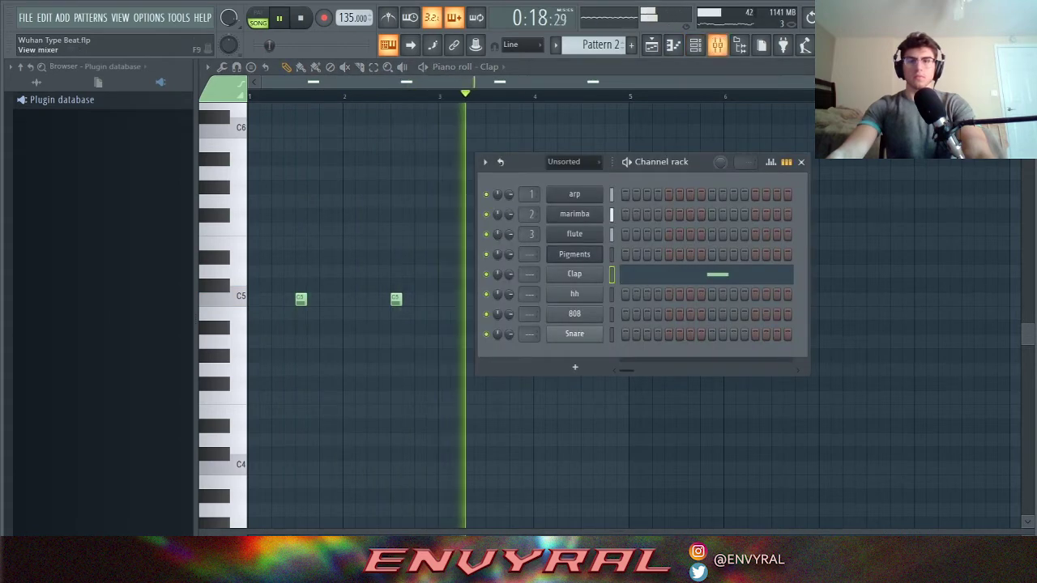
pyautogui.click(717, 44)
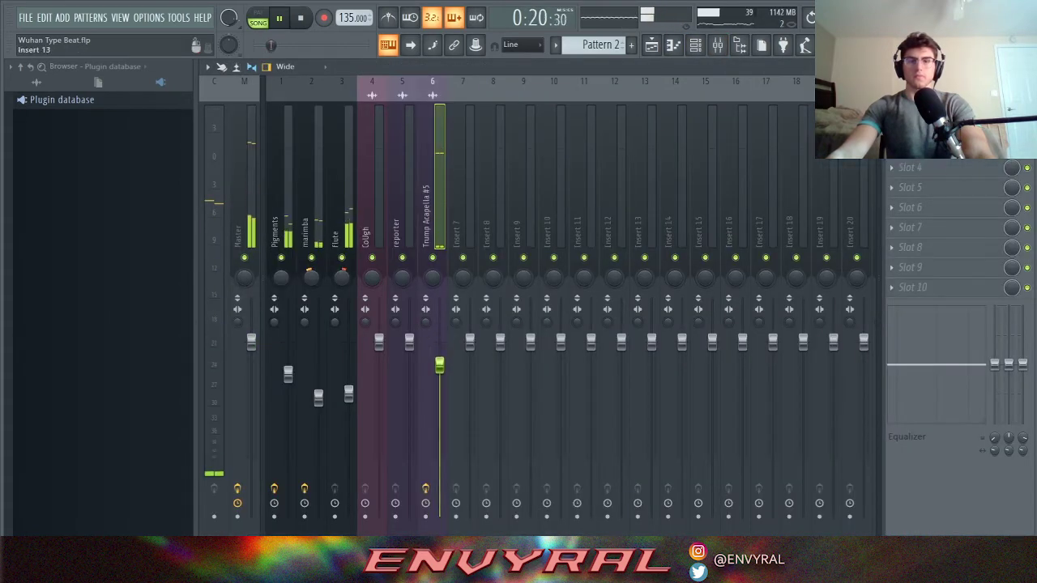
pyautogui.click(695, 44)
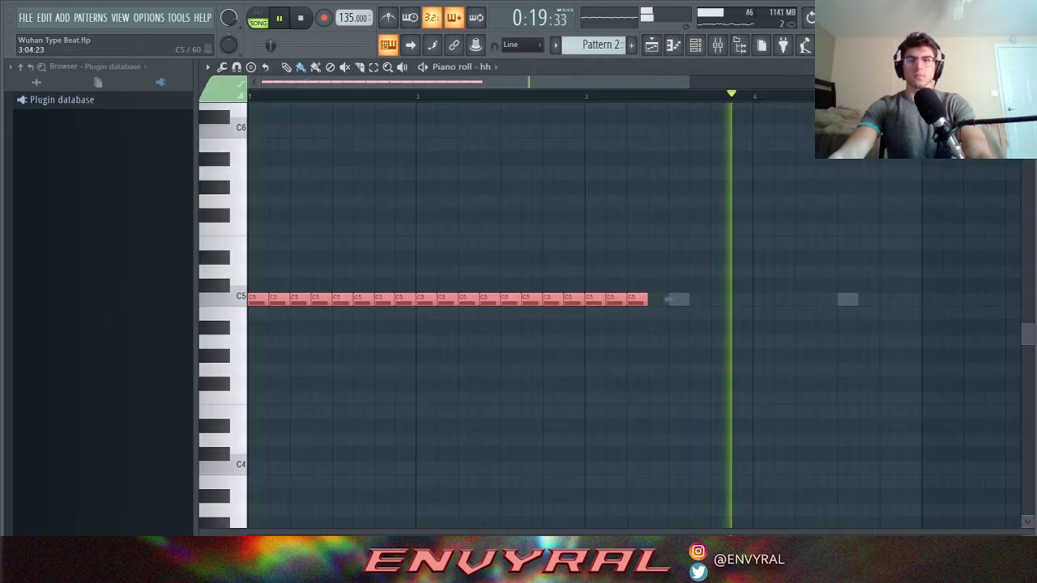
pyautogui.moveTo(677, 299); pyautogui.dragTo(942, 299)
# - Open the 808 channel's piano roll in Pattern 2 and play the pattern back
pyautogui.click(695, 44)
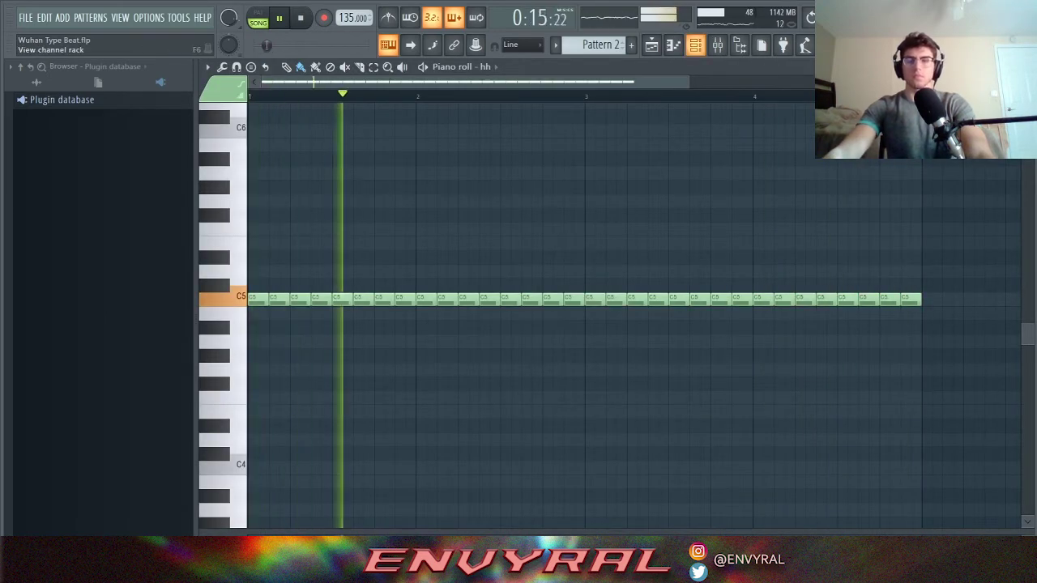
pyautogui.click(695, 44)
pyautogui.rightClick(599, 313)
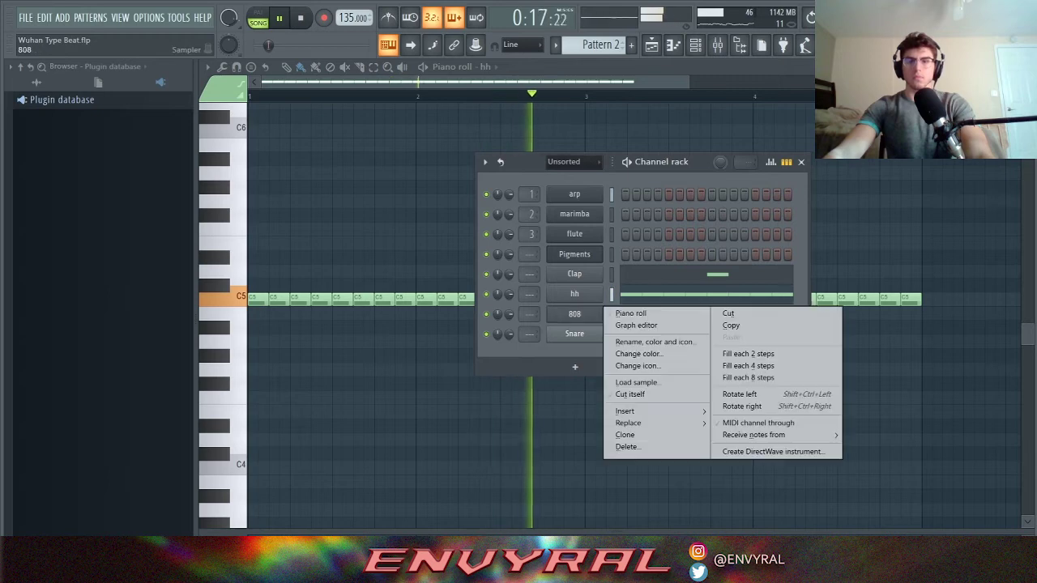
pyautogui.click(632, 314)
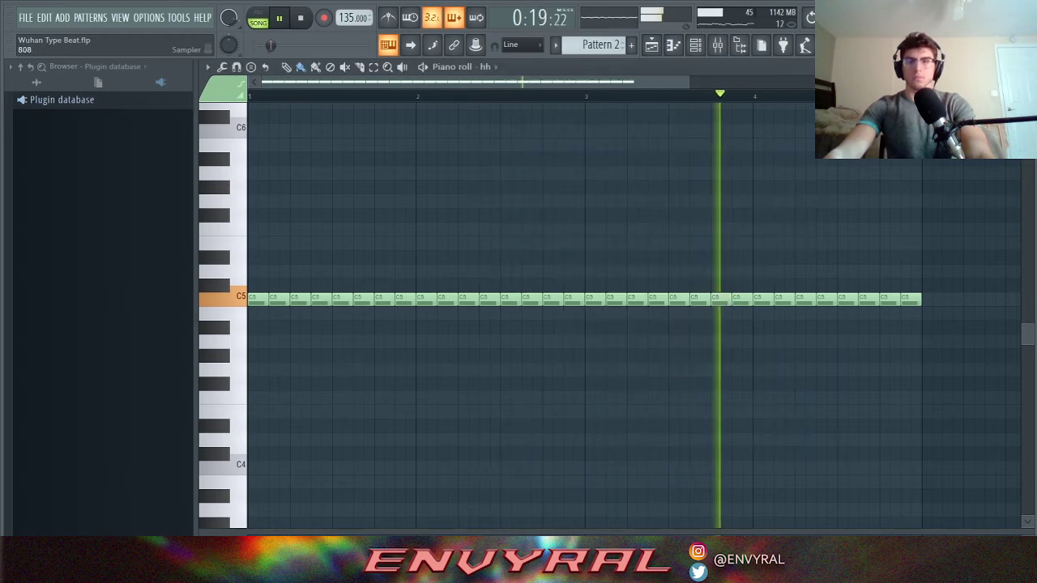
pyautogui.click(651, 45)
pyautogui.press('space')
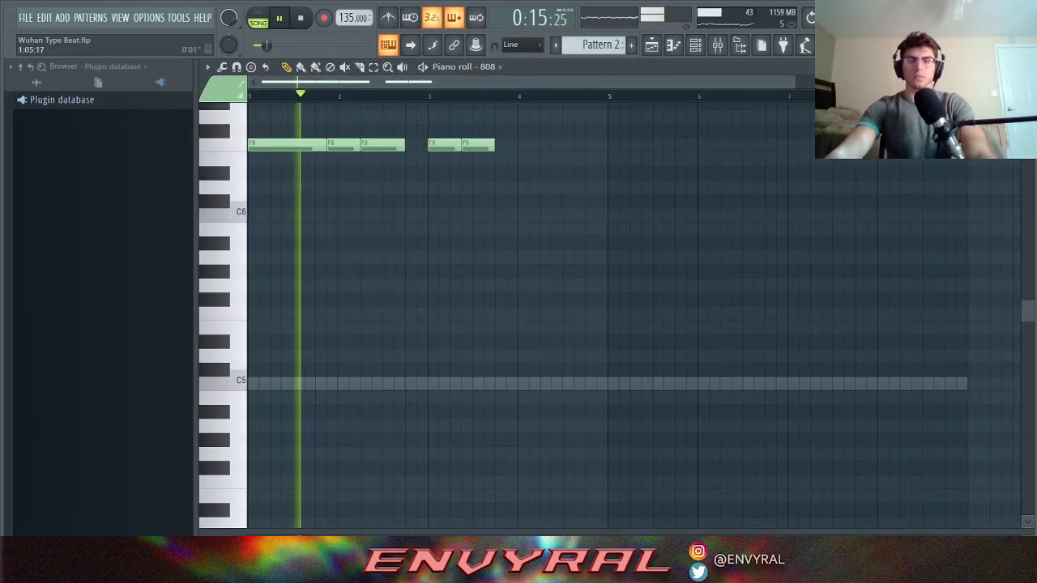
# - Transpose all the 808 notes down one octave to F5
pyautogui.scroll(2, 488, 257)
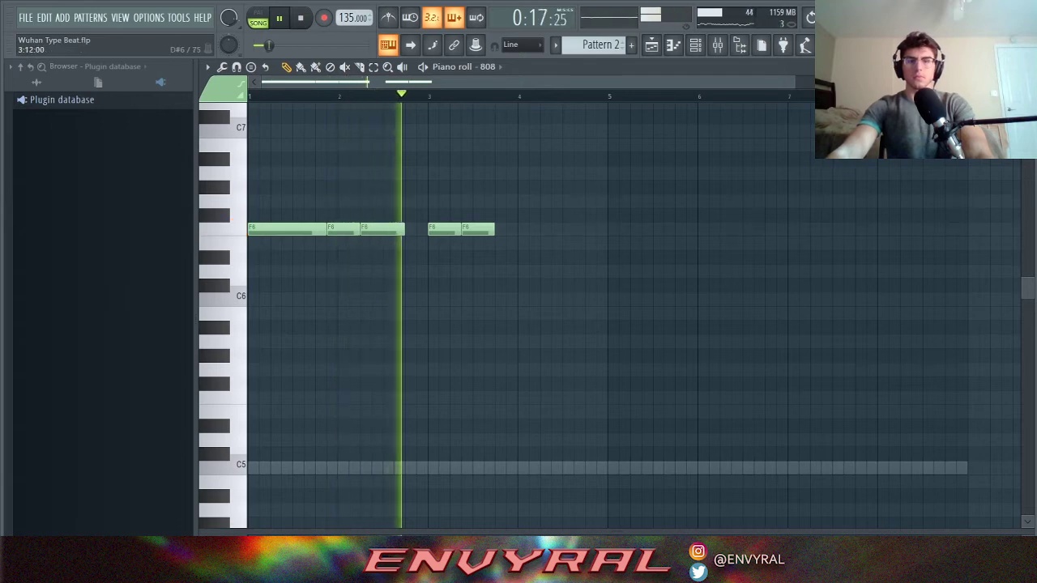
pyautogui.hotkey('ctrl', 'a')
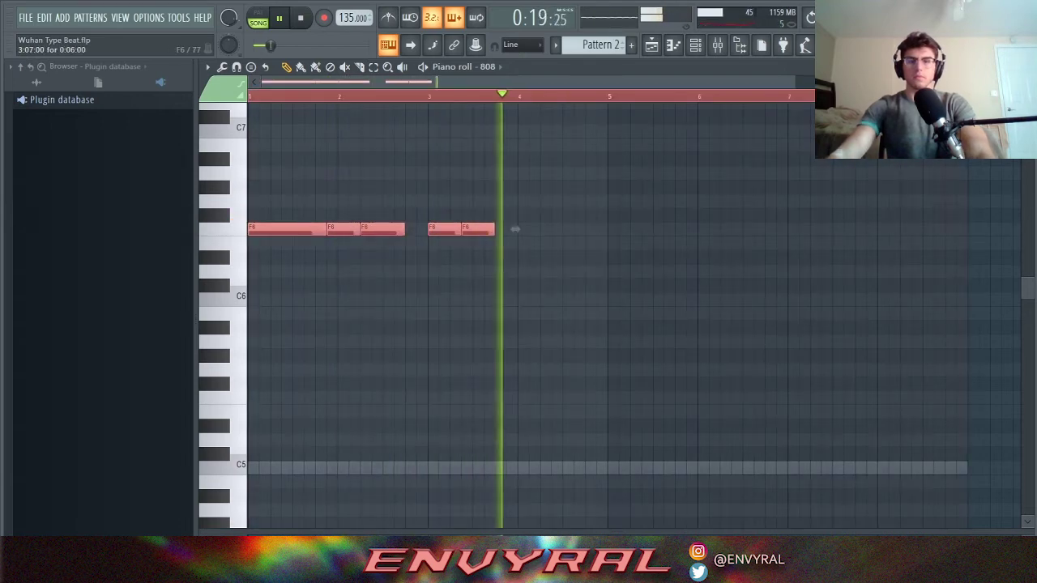
pyautogui.hotkey('ctrl', 'Down')
pyautogui.hotkey('ctrl', 'd')
pyautogui.scroll(-3, 583, 316)
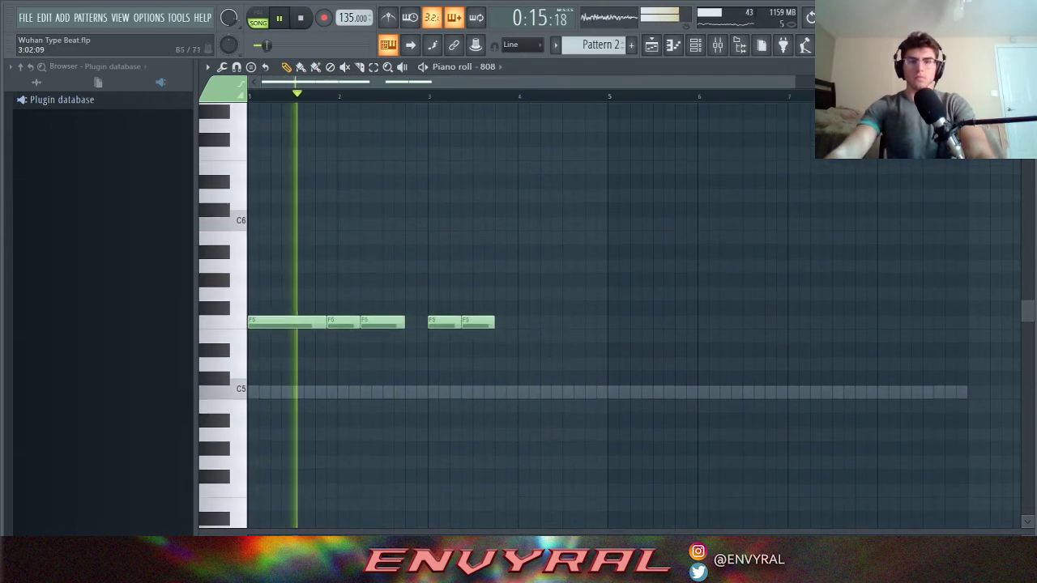
# - Complete bar 4 of the 808 line with short C6 notes running from beat 2 to the end of the bar
pyautogui.press('F6')
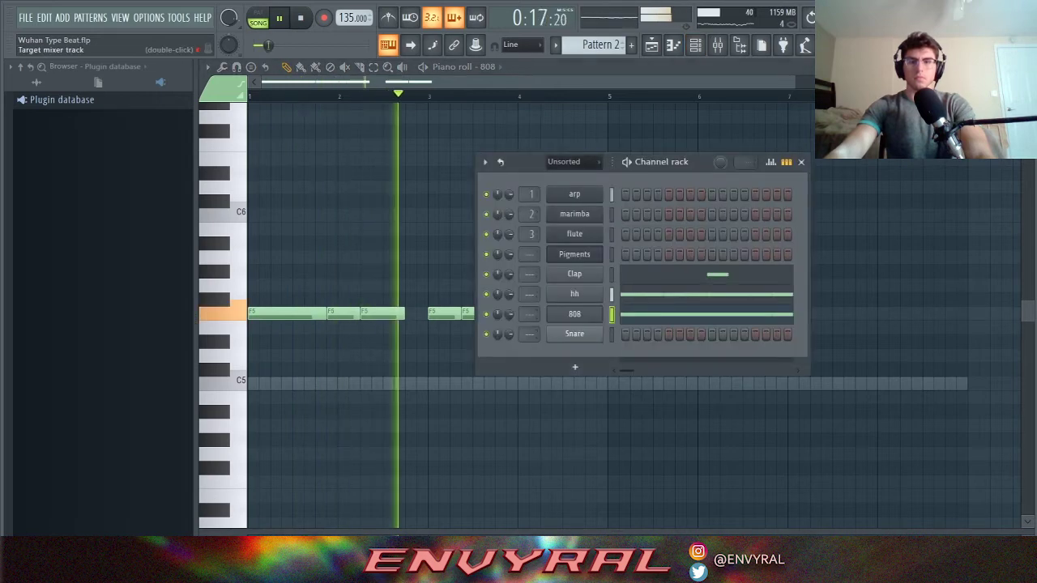
pyautogui.click(36, 82)
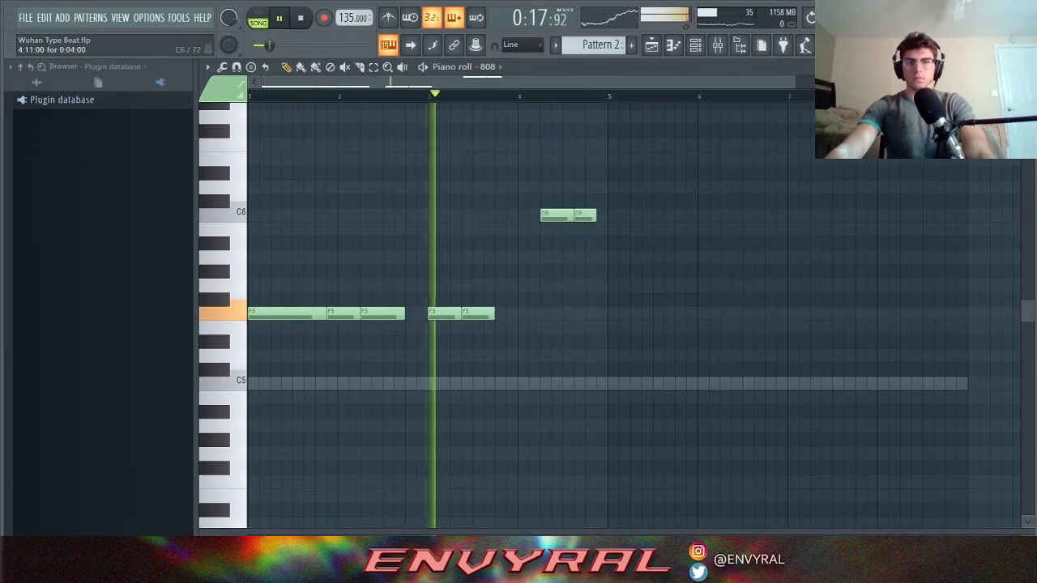
pyautogui.moveTo(595, 215); pyautogui.dragTo(606, 215)
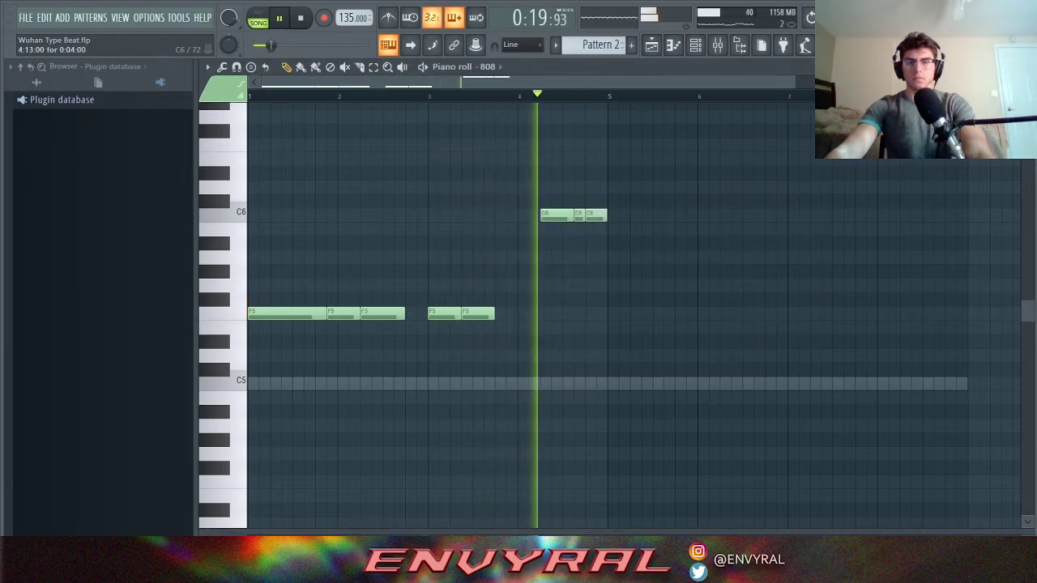
# - Place short C5 Snare notes at the end of bar 2 and early in bar 5, removing the one on beat 4 of bar 7
pyautogui.press('space')
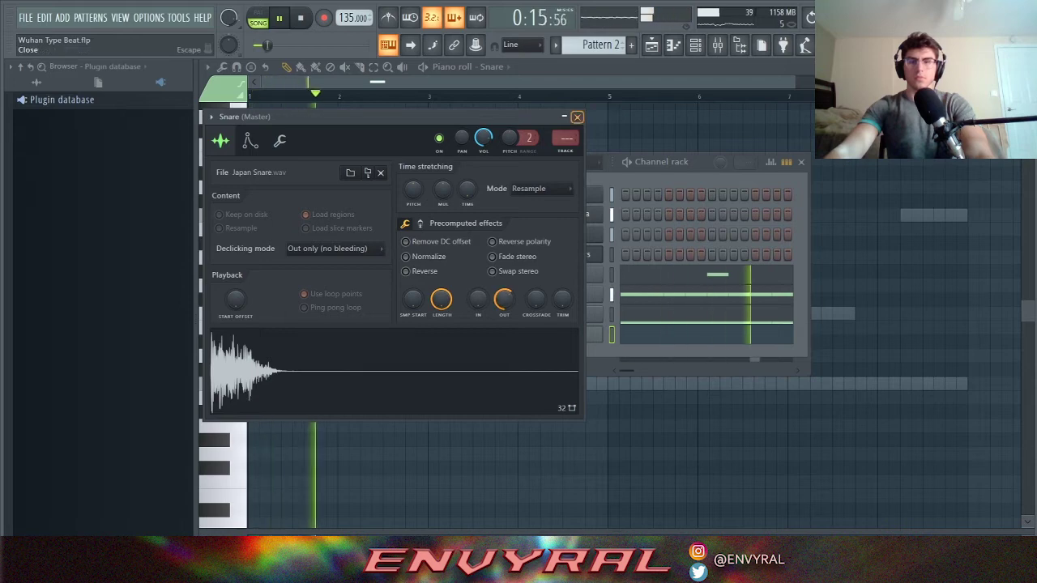
pyautogui.click(577, 117)
pyautogui.click(818, 311)
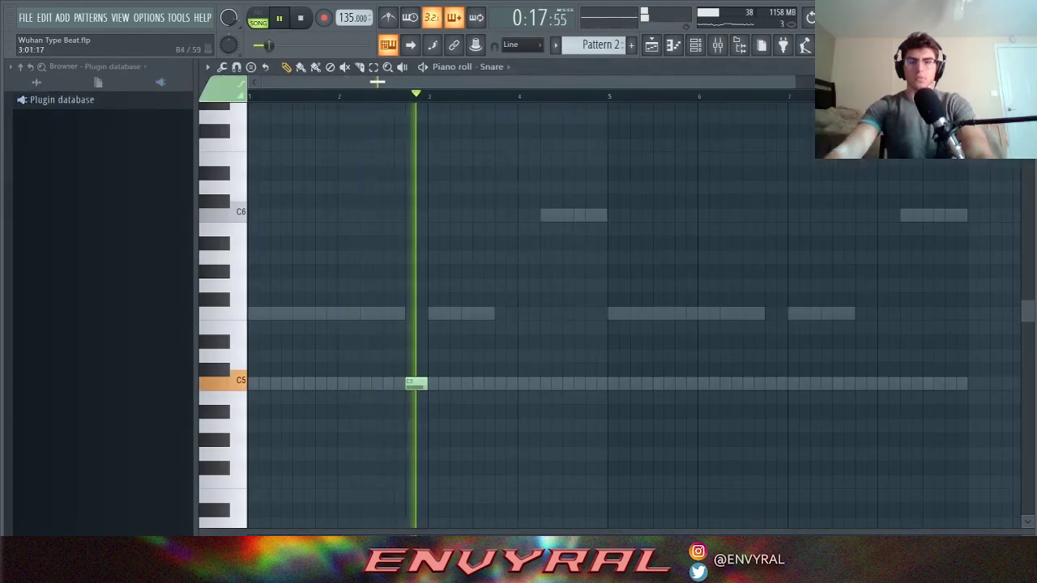
pyautogui.moveTo(413, 384); pyautogui.dragTo(426, 384)
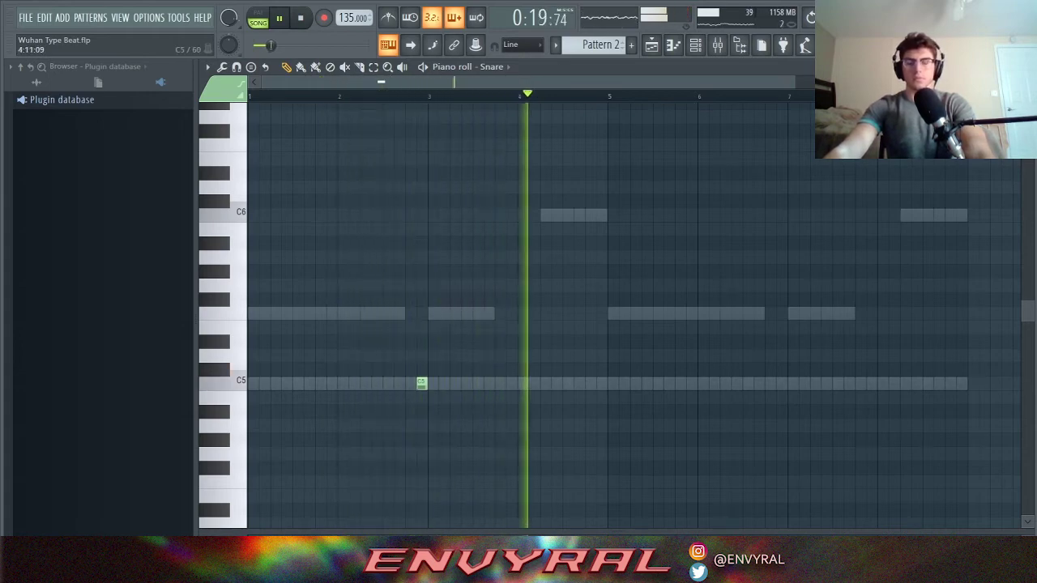
pyautogui.click(623, 383)
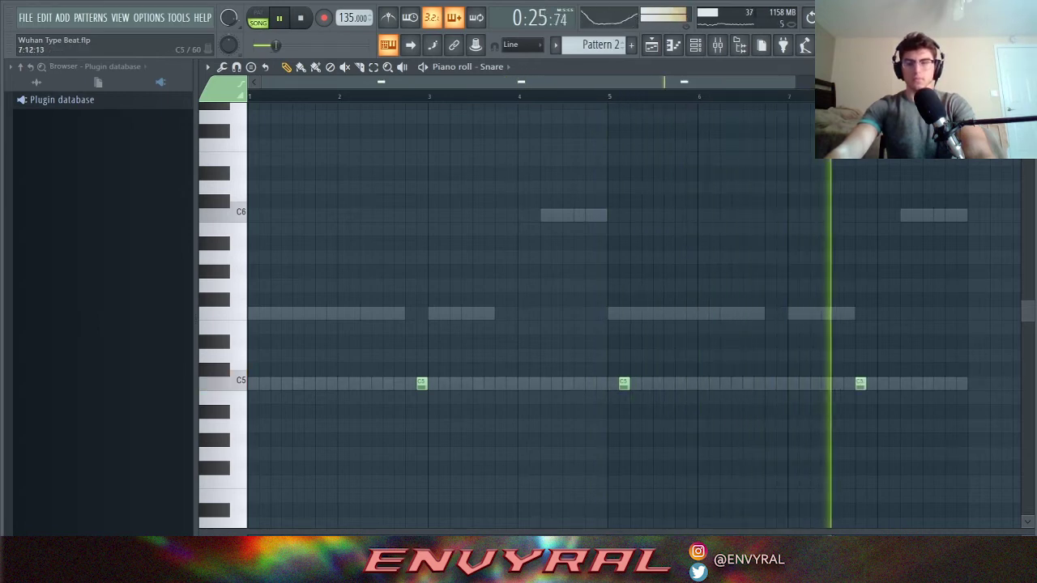
pyautogui.rightClick(859, 383)
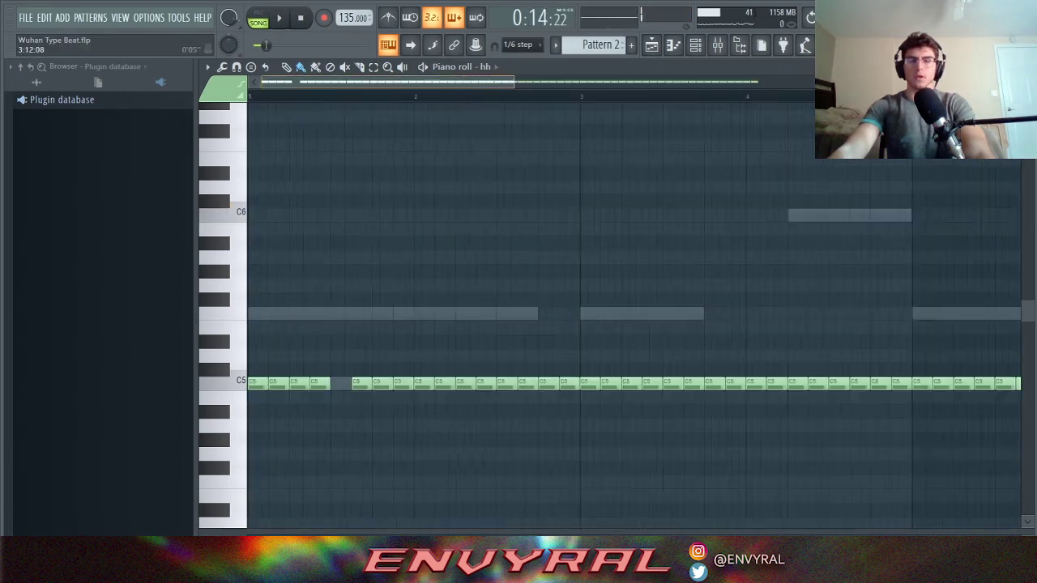
# - Paint three-note A4 hi-hat rolls on beat 3 of bar 1 and beat 2 of bar 2, checking them in playback
pyautogui.scroll(2, 633, 315)
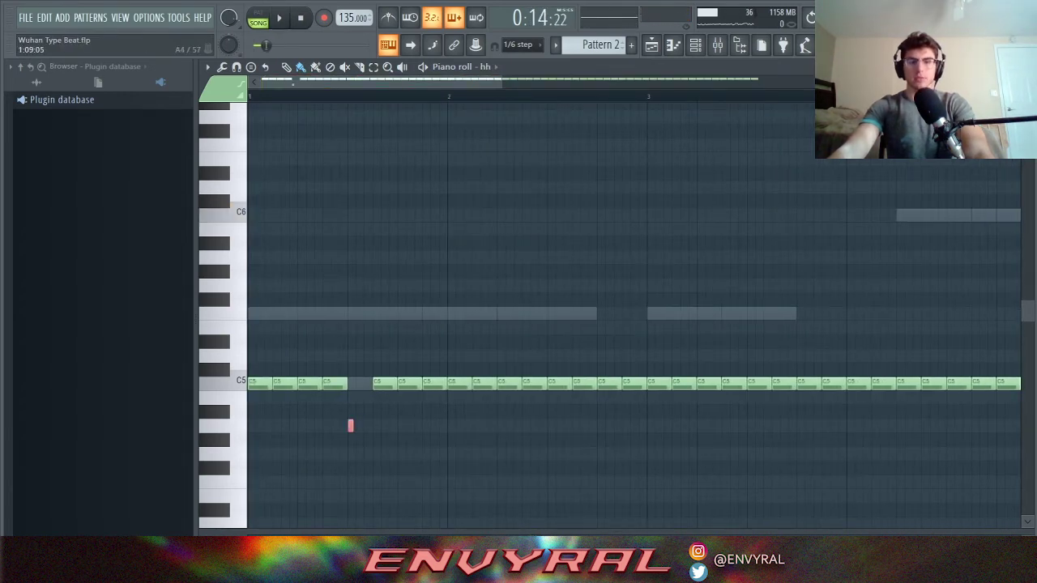
pyautogui.moveTo(350, 425); pyautogui.dragTo(389, 424)
pyautogui.press('space')
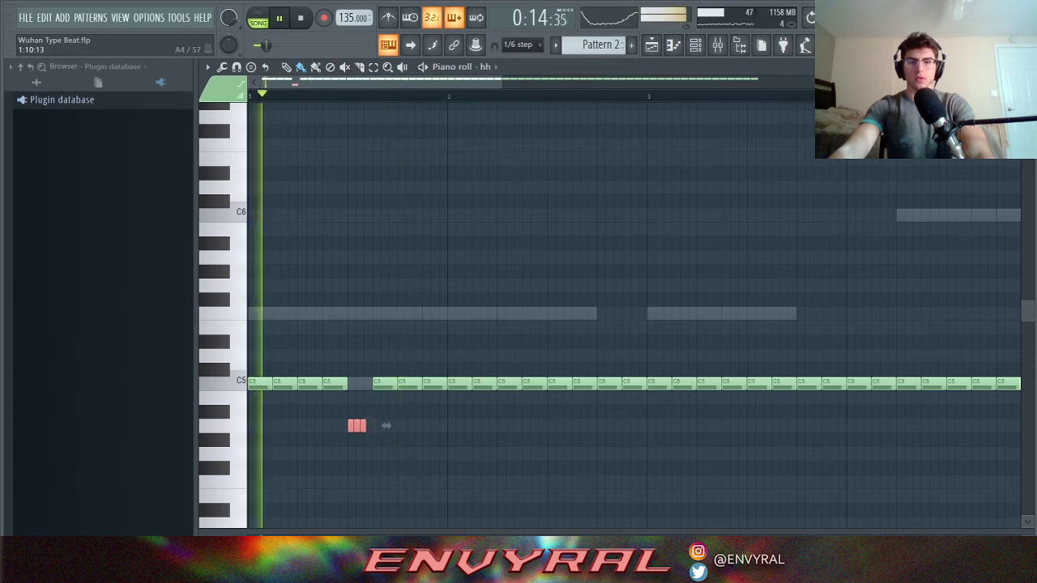
pyautogui.moveTo(451, 453)
pyautogui.mouseDown()
pyautogui.moveTo(518, 453)
pyautogui.moveTo(493, 453)
pyautogui.moveTo(535, 425)
pyautogui.mouseUp()
pyautogui.hotkey('ctrl', 'z')
pyautogui.press('space')
pyautogui.press('space')
pyautogui.press('space')
pyautogui.press('space')
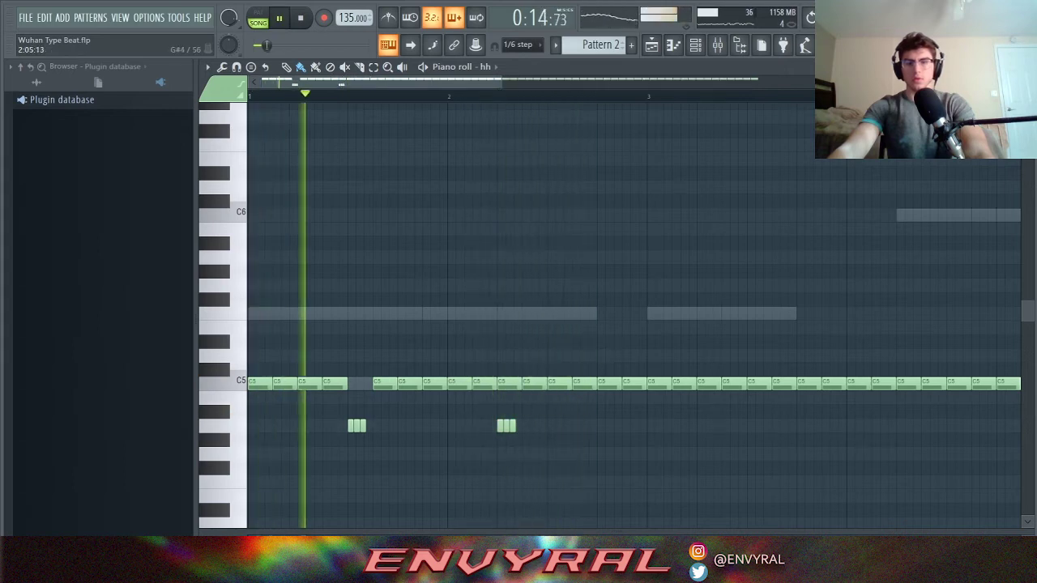
# - Cut the A4 hi-hat roll in bar 2 down to a single note, lengthen it and play the pattern back
pyautogui.rightClick(513, 425)
pyautogui.rightClick(506, 425)
pyautogui.moveTo(503, 426); pyautogui.dragTo(507, 425)
pyautogui.press('space')
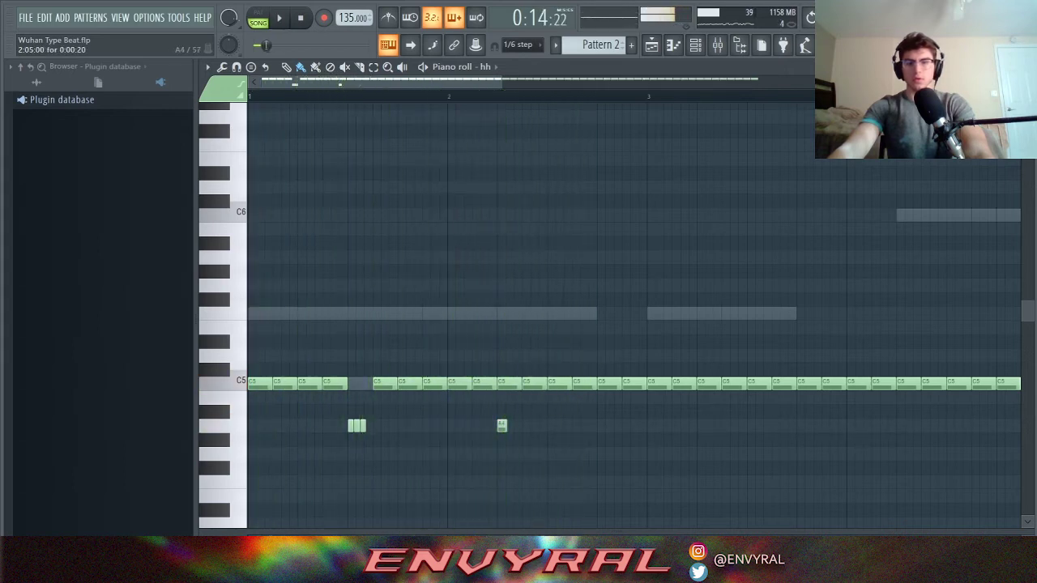
pyautogui.press('space')
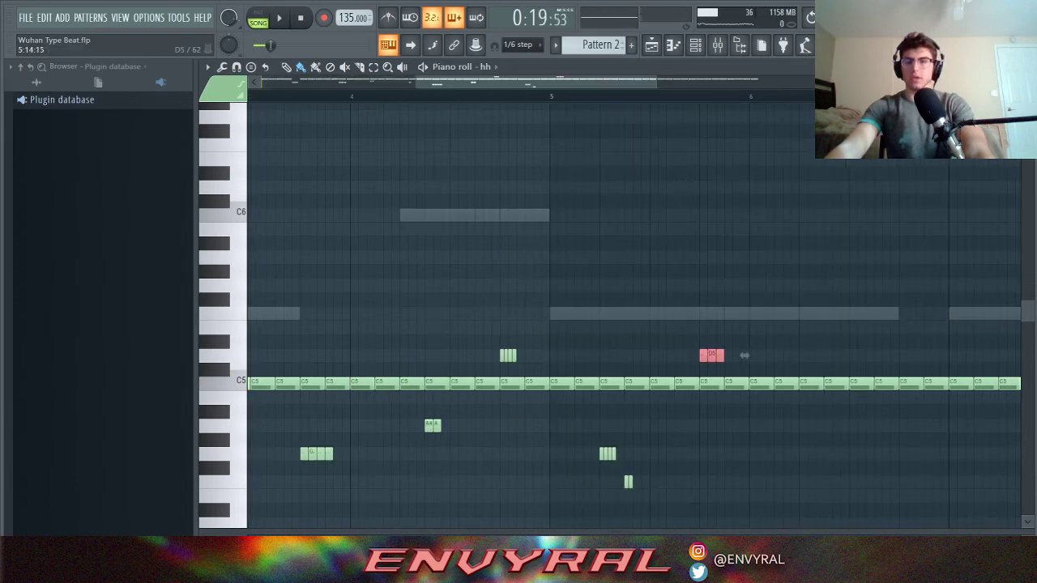
# - Extend the D5 hi-hat roll late in bar 5 to four notes and paint a short G4 roll on beat 2 of bar 6
pyautogui.click(727, 356)
pyautogui.press('space')
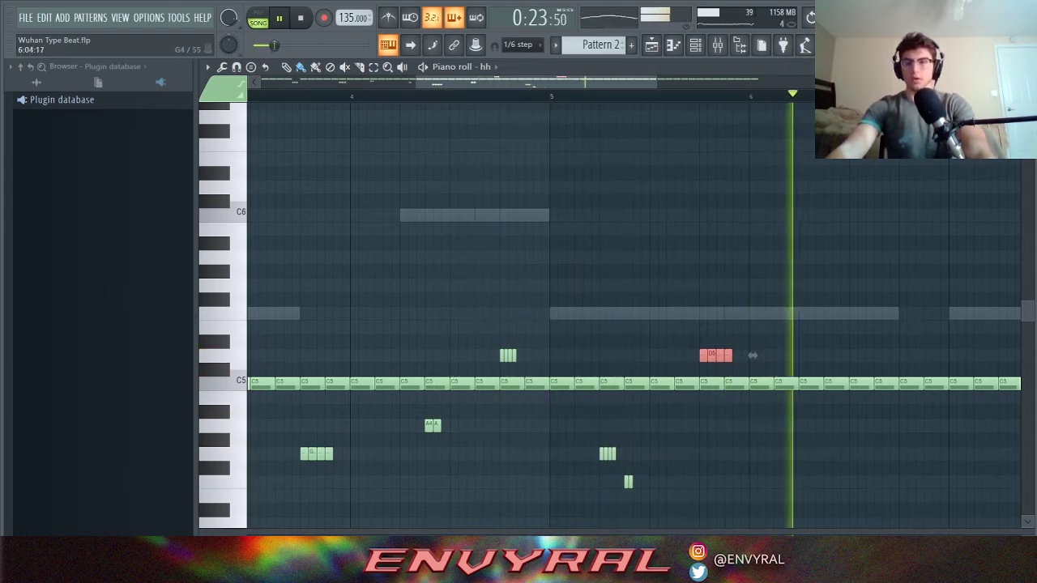
pyautogui.moveTo(802, 454); pyautogui.dragTo(886, 454)
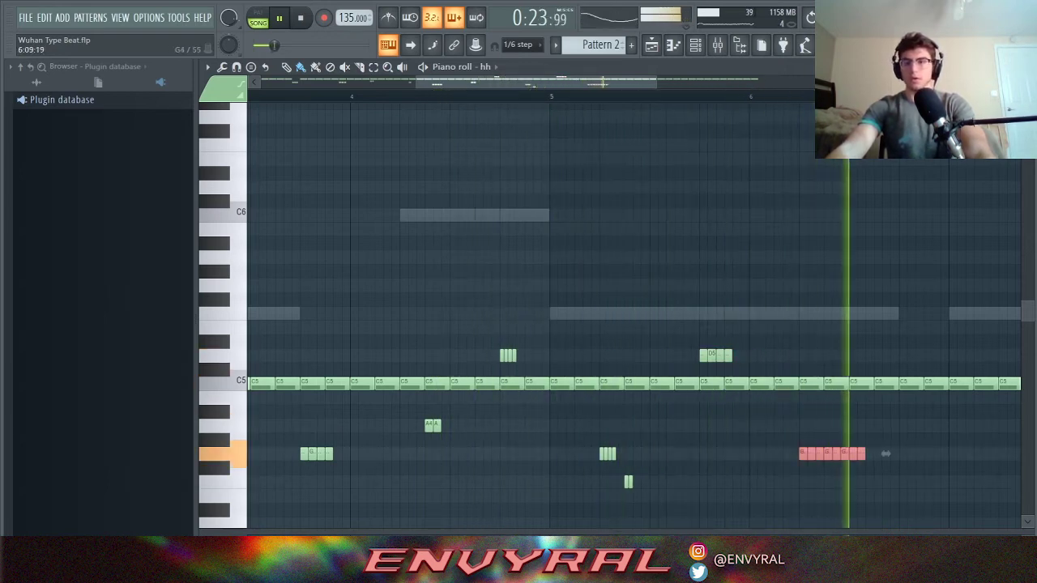
pyautogui.rightClick(830, 453)
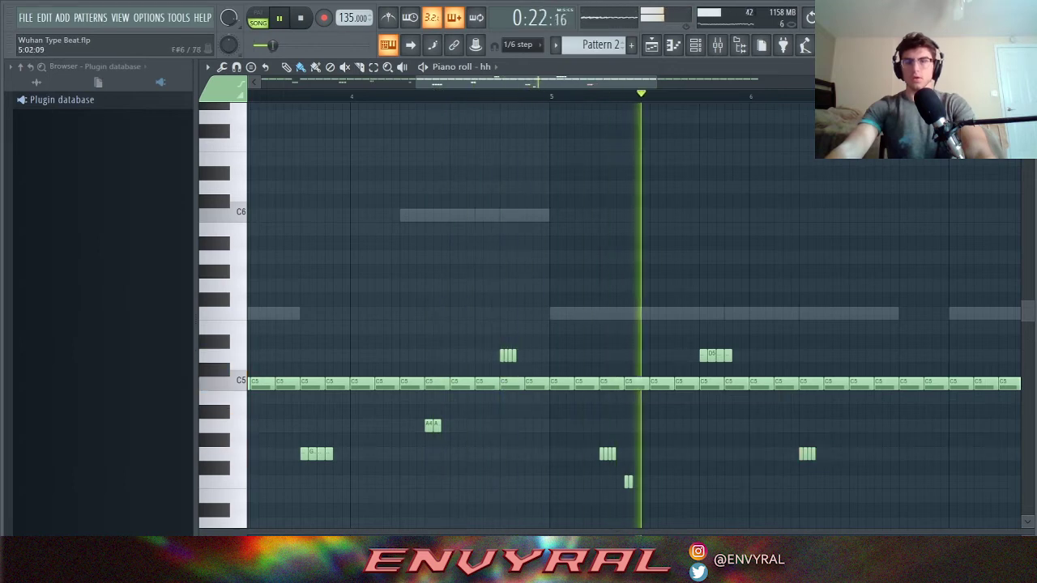
pyautogui.hscroll(2, 633, 314)
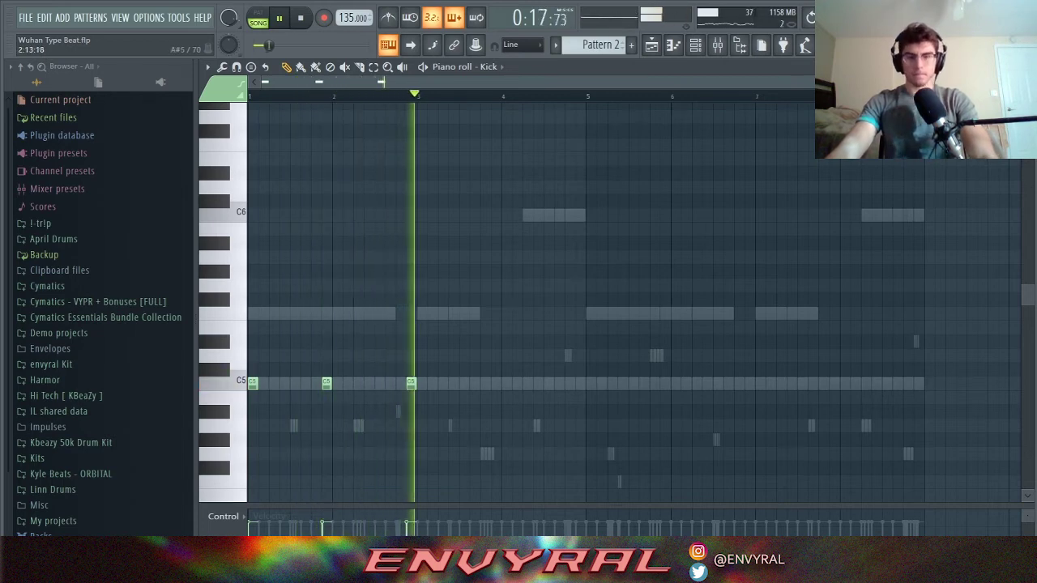
# - Move the third C5 Kick note to beat 4 of bar 2 and browse the Hi Tech [ KBeaZy ] sample folder
pyautogui.click(400, 383)
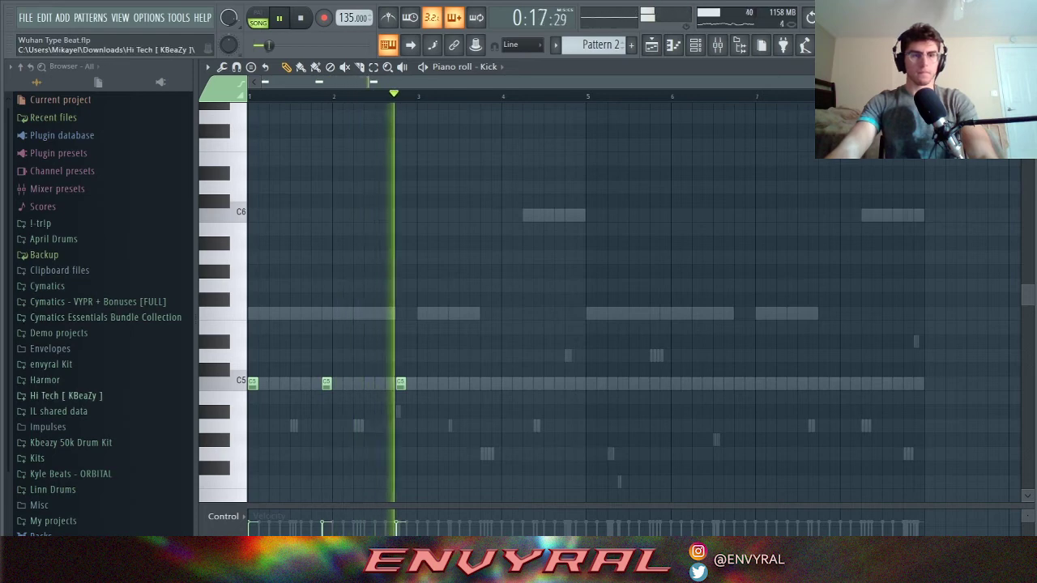
pyautogui.click(65, 395)
pyautogui.click(75, 411)
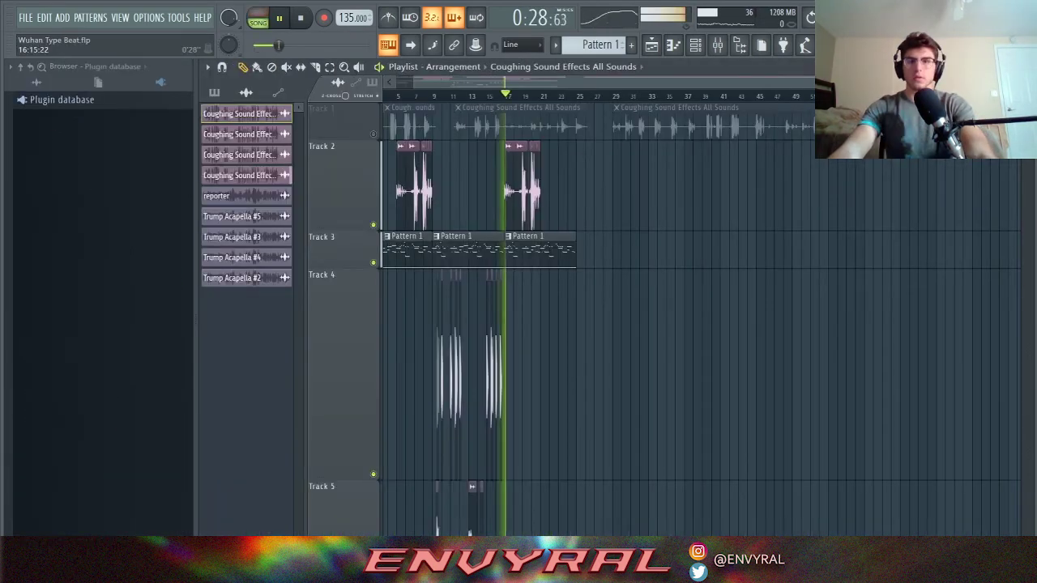
# - Duplicate the group of coughing clips at bars 17 to 20 on Track 2 so the copy fills bars 21 to 24
pyautogui.press('F9')
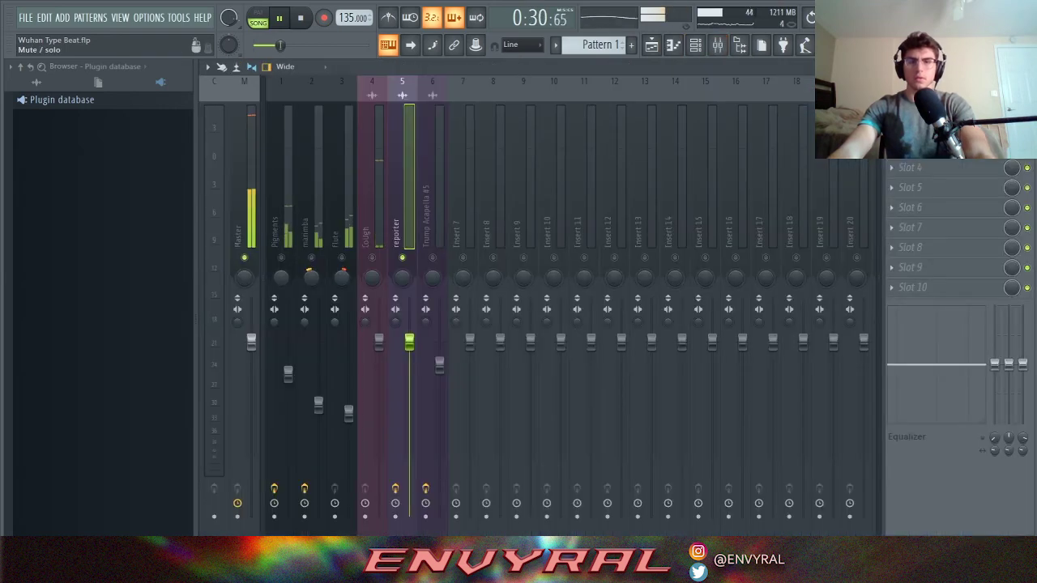
pyautogui.press('F5')
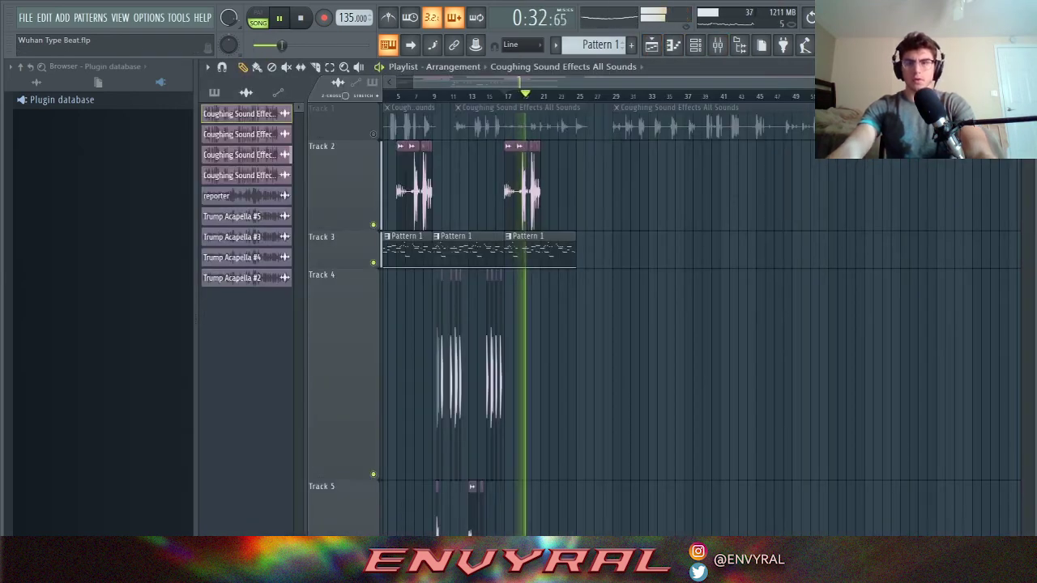
pyautogui.scroll(-3, 664, 315)
pyautogui.scroll(3, 697, 324)
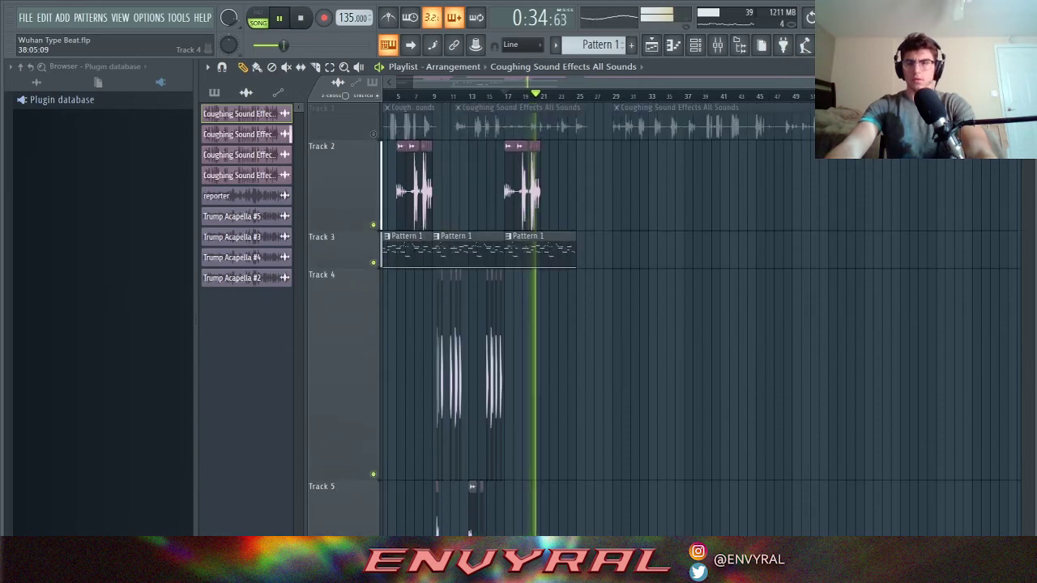
pyautogui.moveTo(883, 82); pyautogui.dragTo(659, 82)
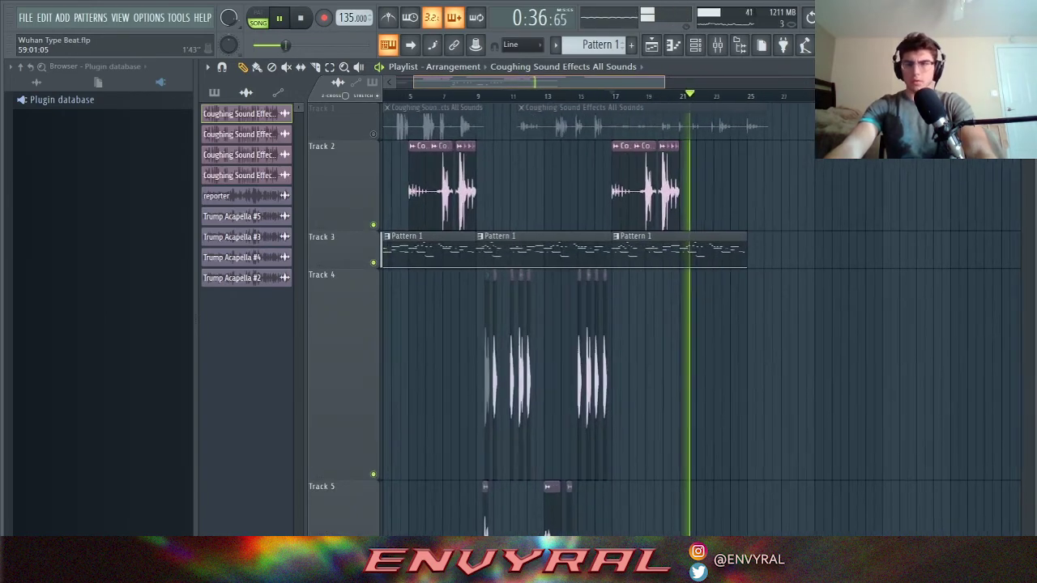
pyautogui.moveTo(697, 179); pyautogui.dragTo(557, 195)
pyautogui.press('space')
pyautogui.press('l')
pyautogui.hotkey('ctrl', 'b')
pyautogui.hotkey('ctrl', 'd')
# - Play the arrangement to hear the duplicated coughs, stop, and set the playback position to bar 9
pyautogui.press('space')
pyautogui.press('l')
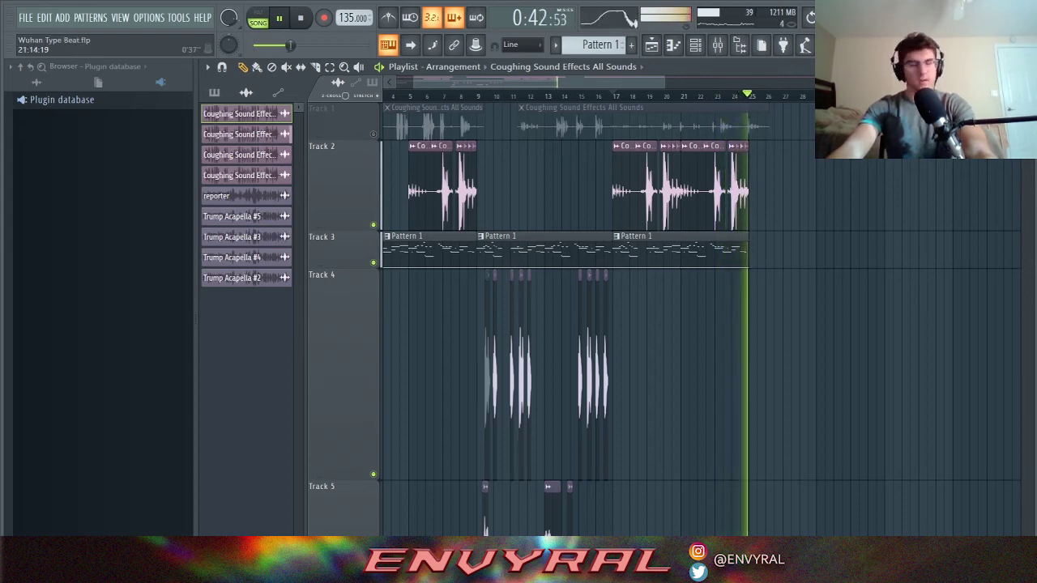
pyautogui.press('space')
pyautogui.click(451, 95)
pyautogui.scroll(-1, 451, 96)
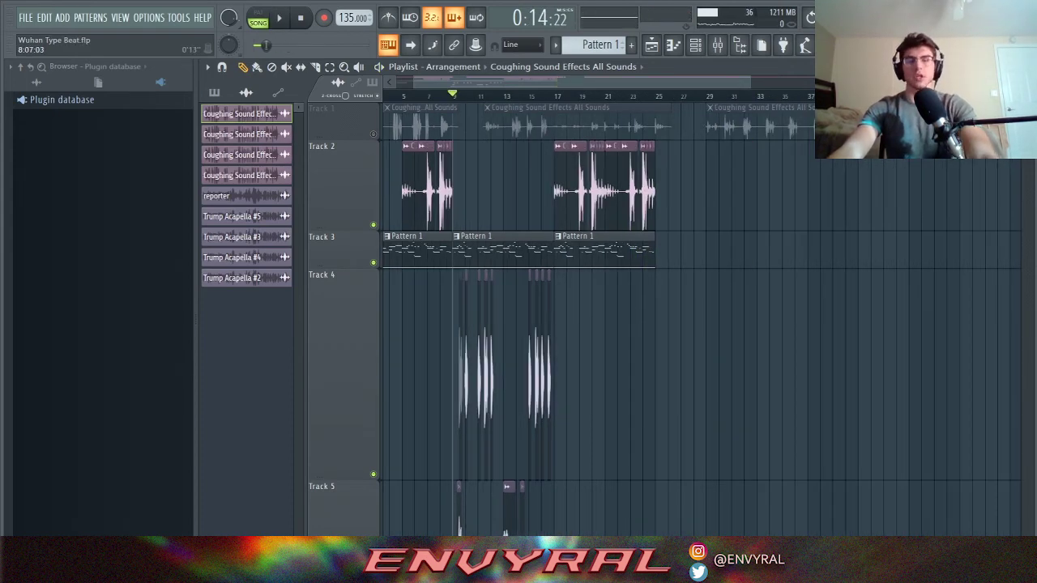